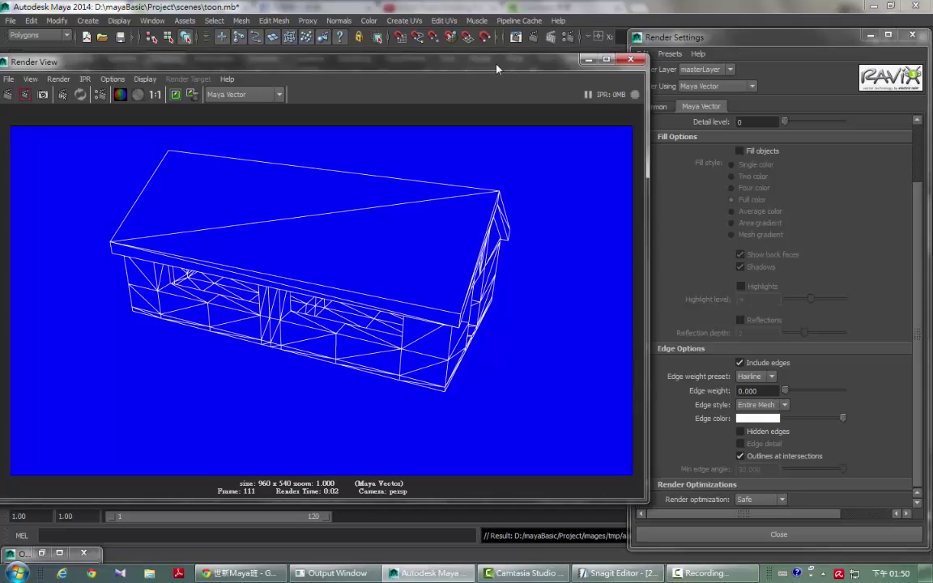
Step: Save the scene over the existing toon.mb file, confirming the replacement
left_click_drag(446, 60, 468, 128)
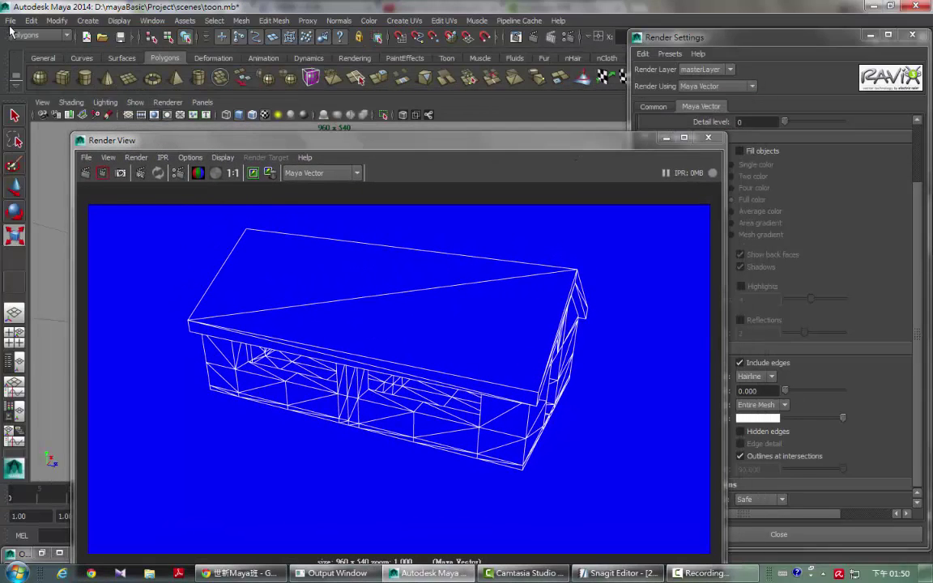
left_click(10, 21)
left_click(49, 77)
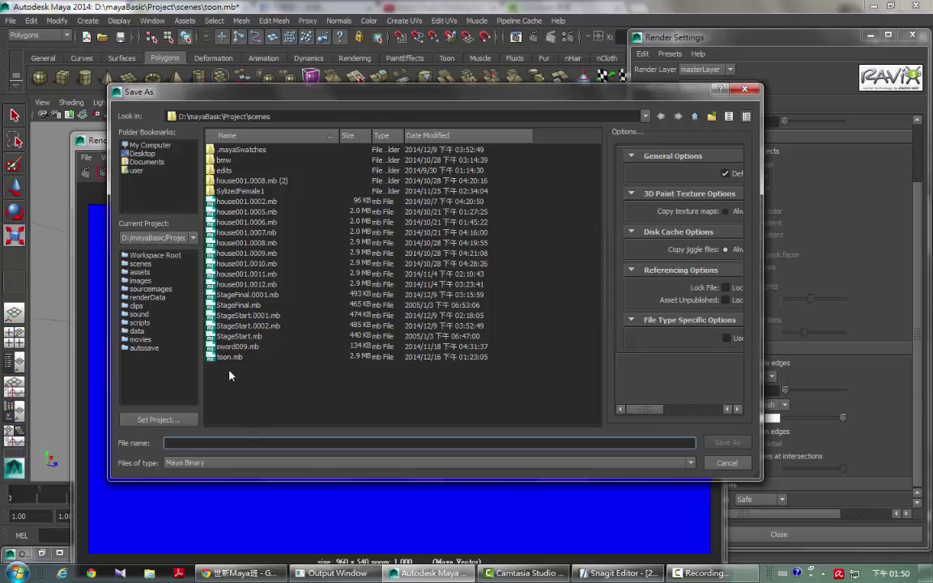
left_click(230, 357)
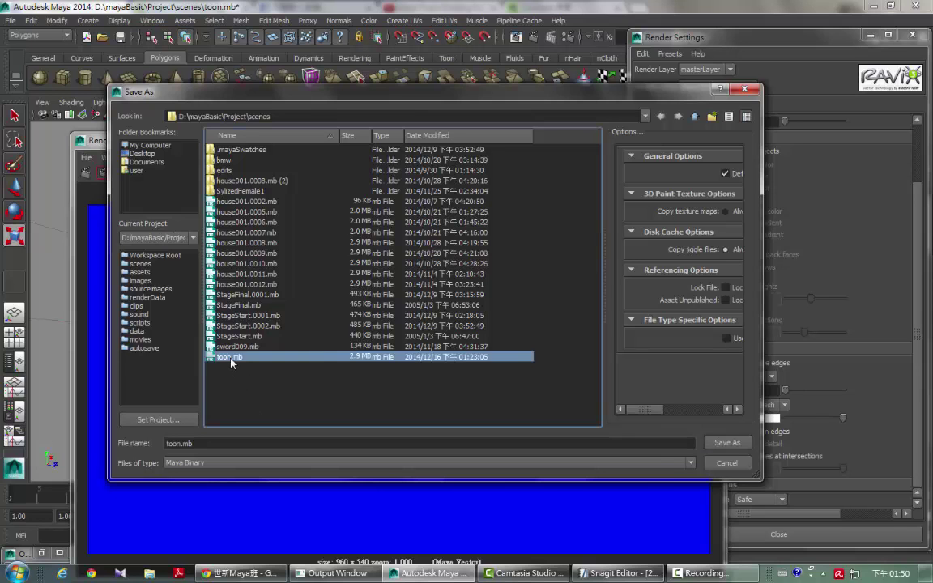
left_click(737, 448)
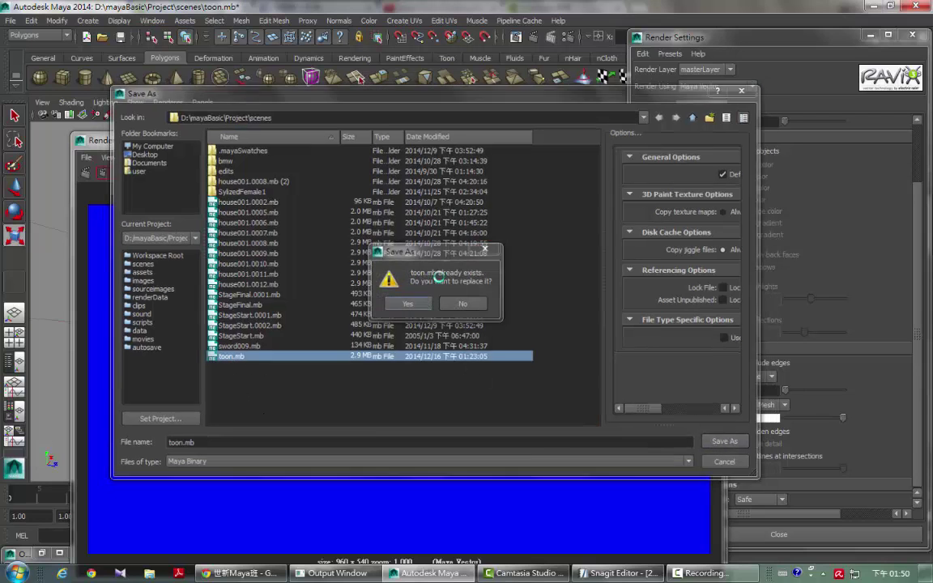
left_click(408, 302)
left_click(815, 59)
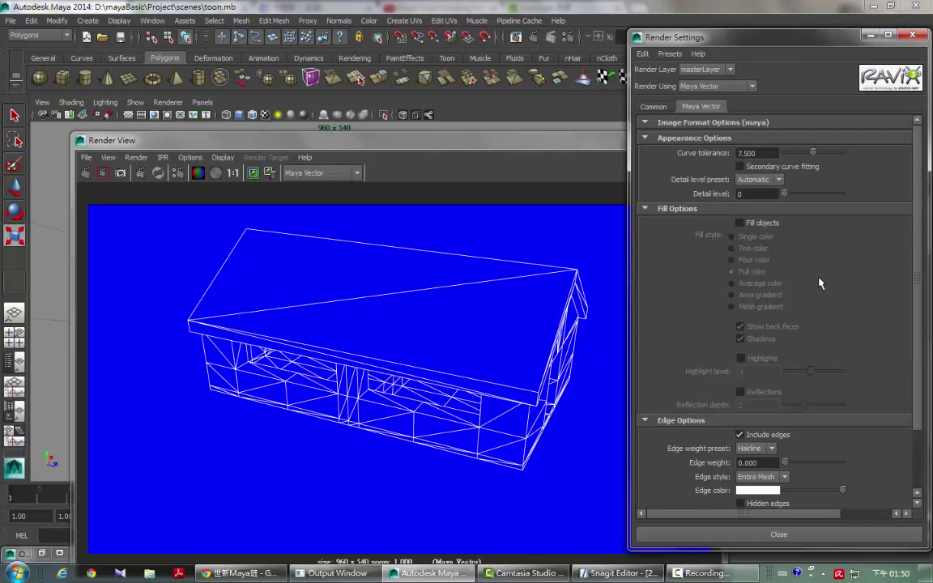
Step: Set the Common tab's Image format to Adobe(R) Illustrator(R) (ai) and move the Render View aside
left_click(653, 106)
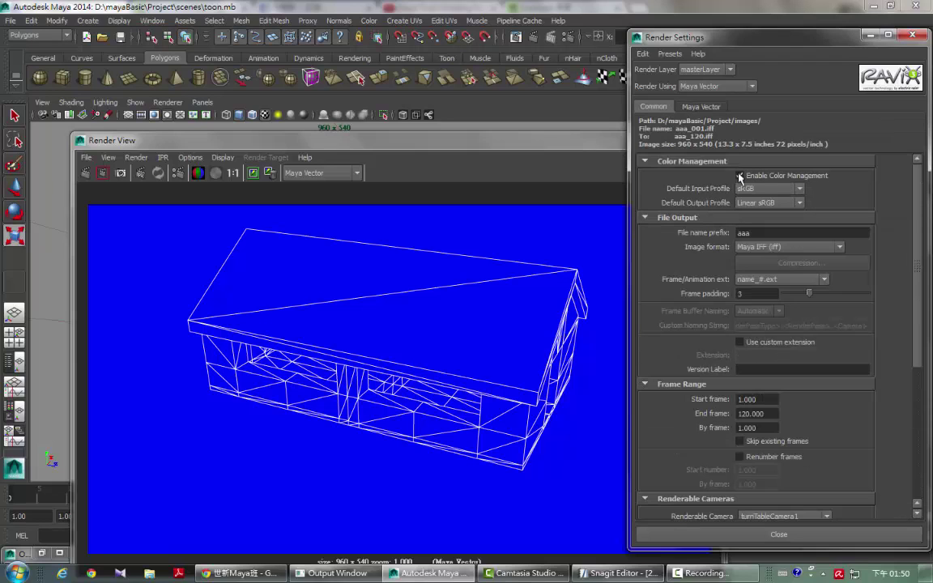
left_click(781, 246)
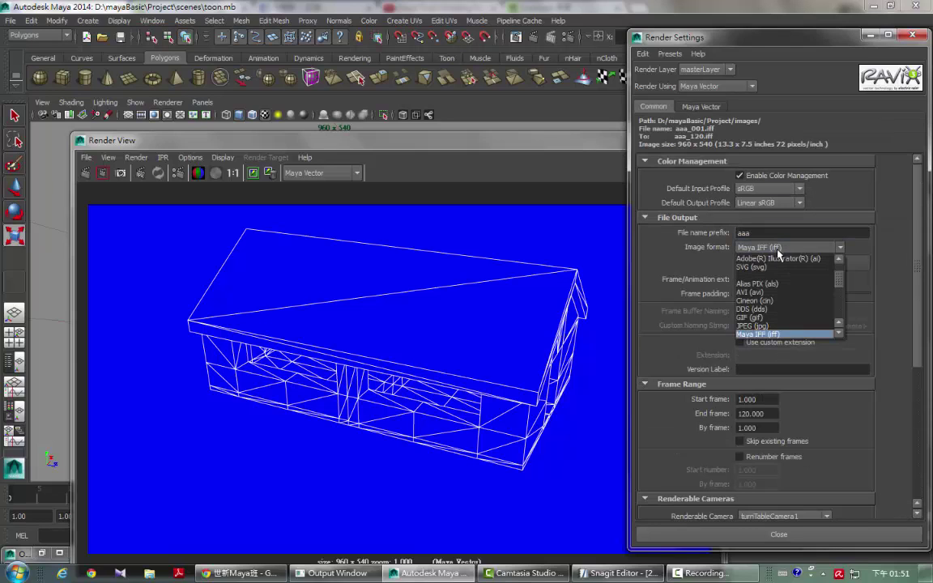
left_click(791, 259)
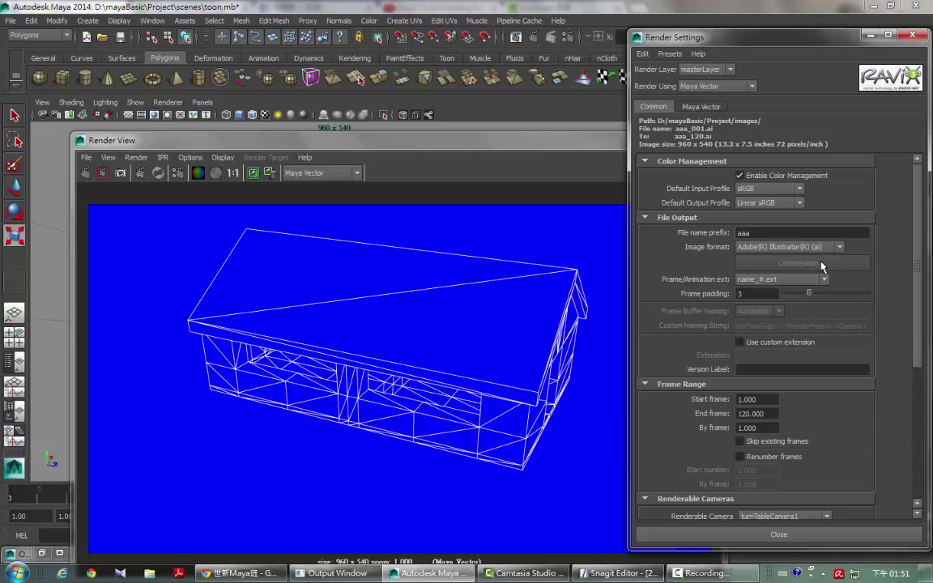
left_click_drag(357, 140, 264, 165)
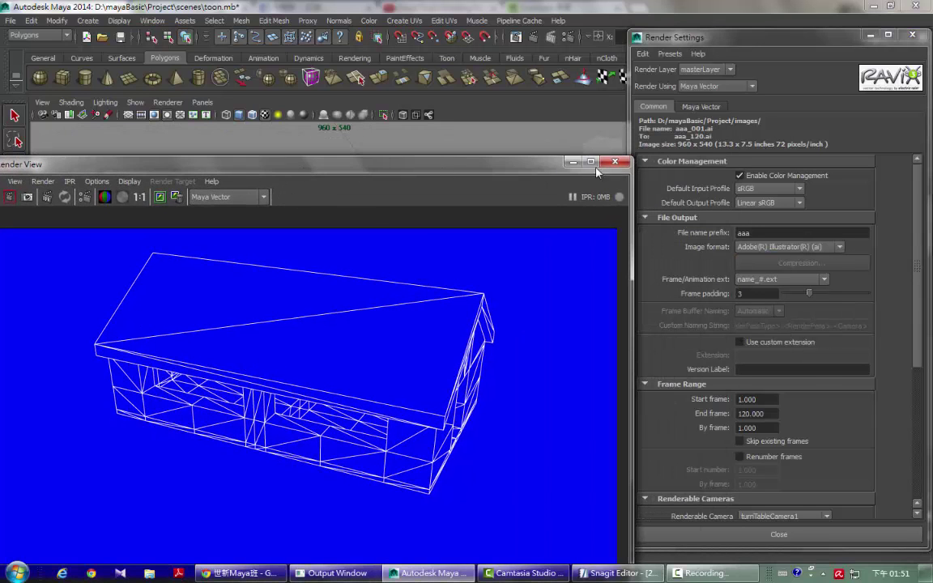
Step: Switch to the Rendering menu set and tear off the Render menu as a floating panel
left_click(570, 163)
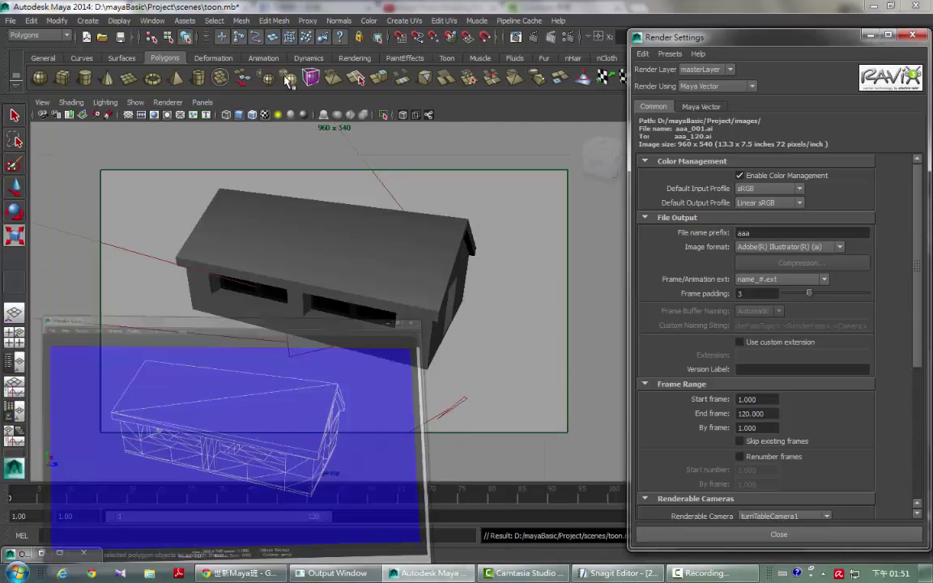
left_click(38, 35)
left_click(33, 79)
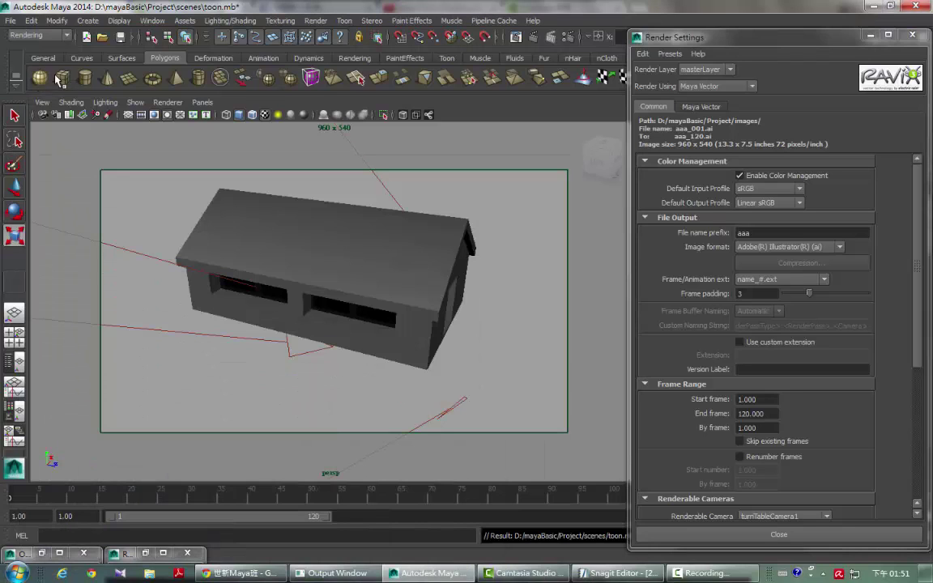
left_click(315, 22)
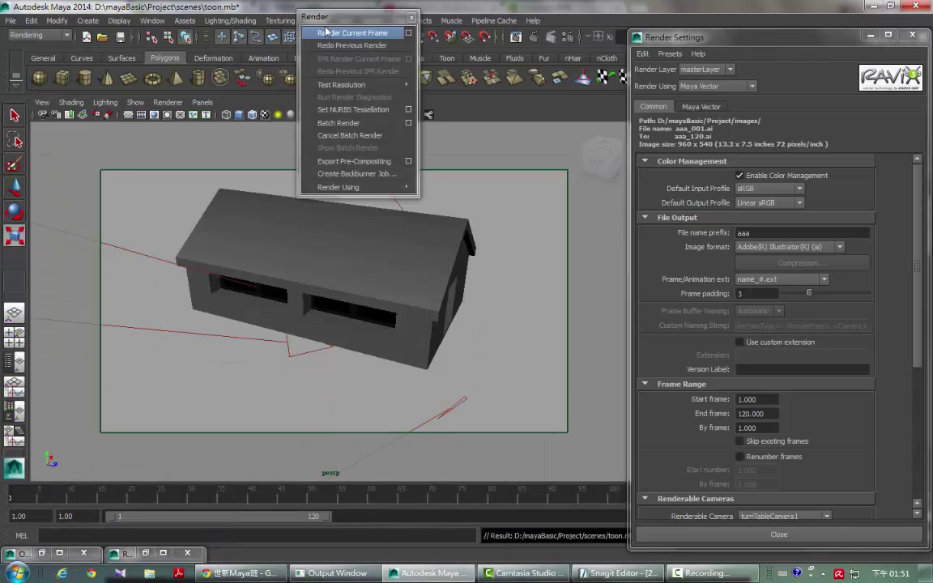
left_click(317, 33)
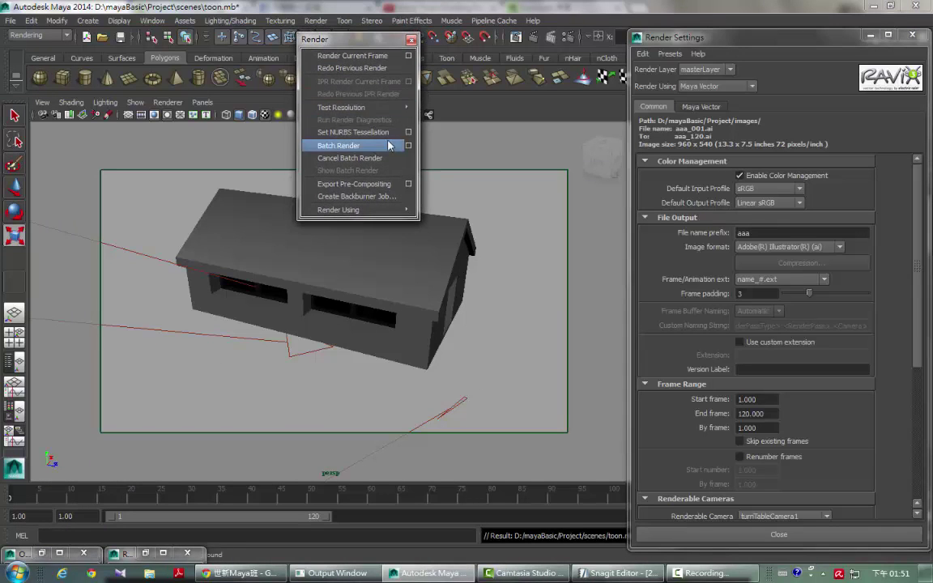
Step: Start a Maya Vector batch render and screenshot its progress
left_click(388, 147)
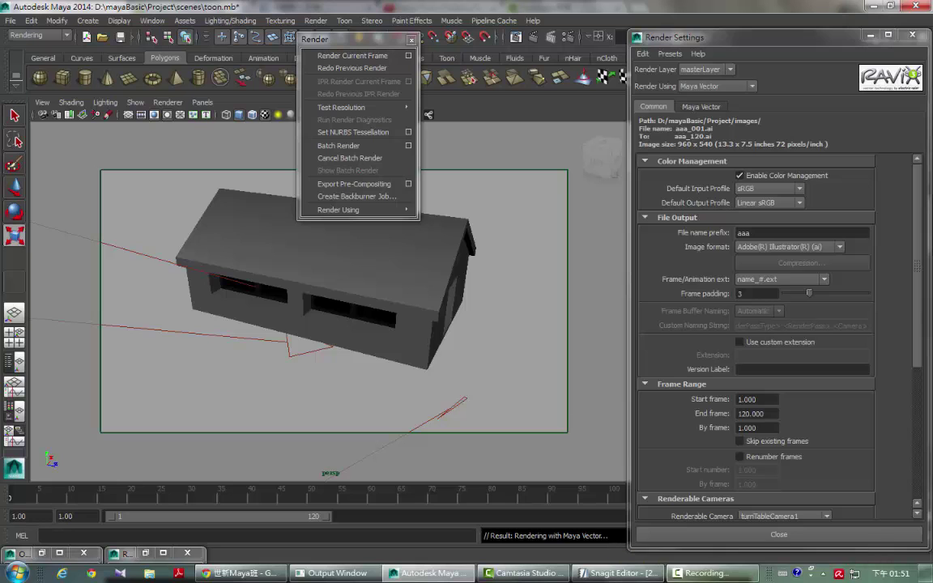
key("Print")
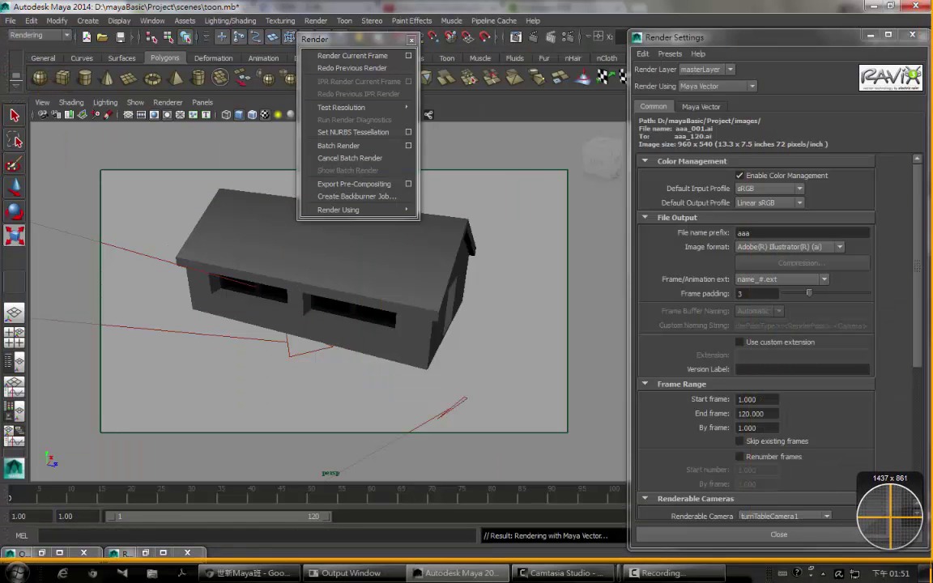
left_click_drag(889, 510, 889, 510)
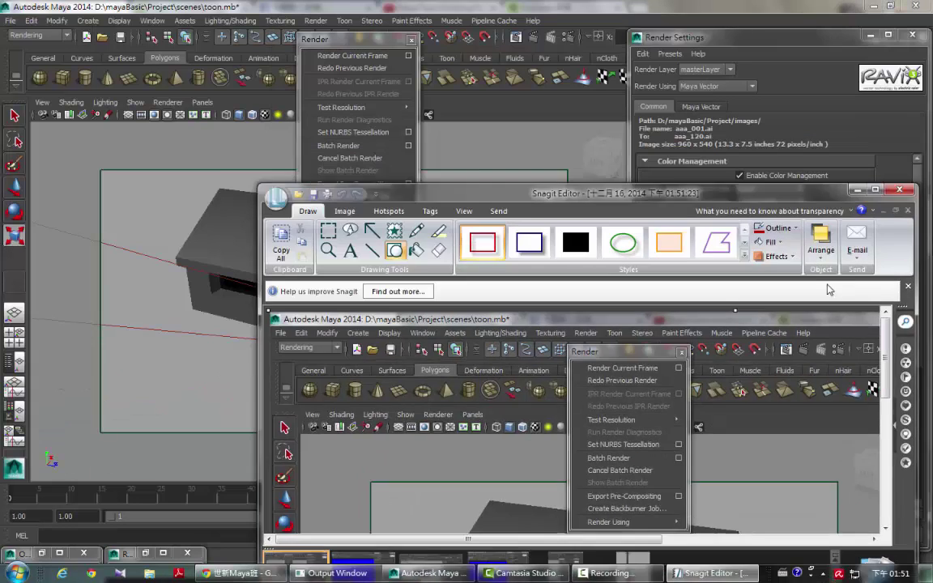
left_click(873, 6)
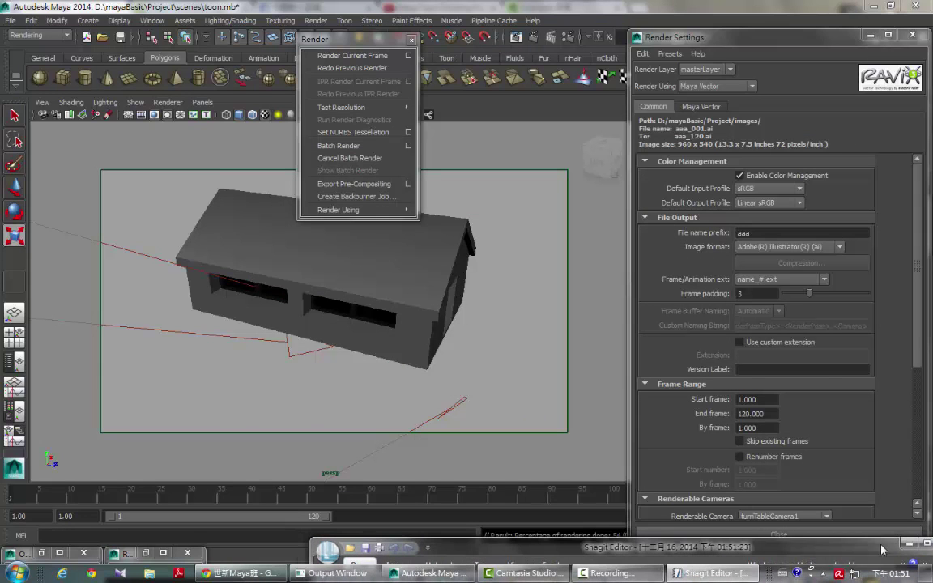
Step: Set Frame/Animation ext to name (Single Frame) and reposition the Render Settings window
left_click(804, 287)
left_click(769, 291)
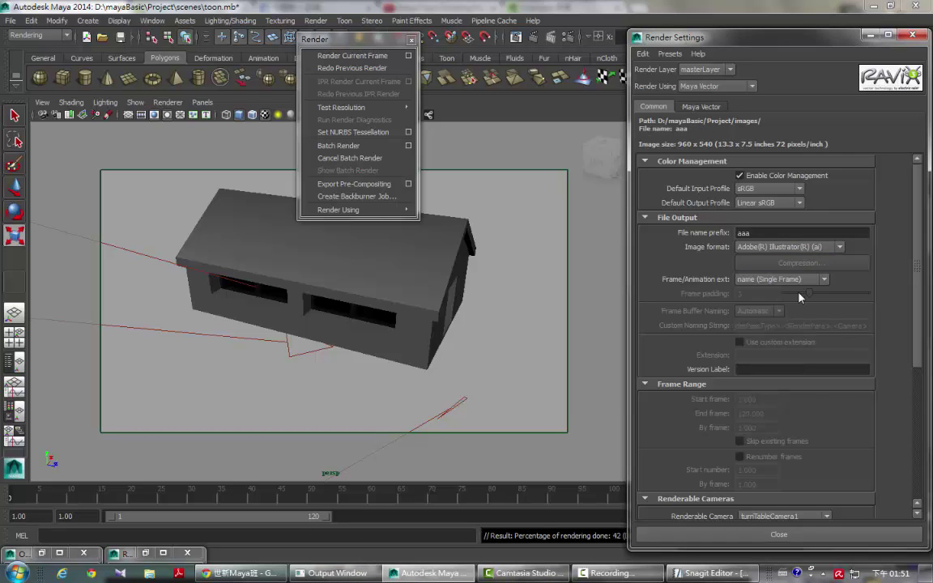
left_click_drag(777, 45, 505, 25)
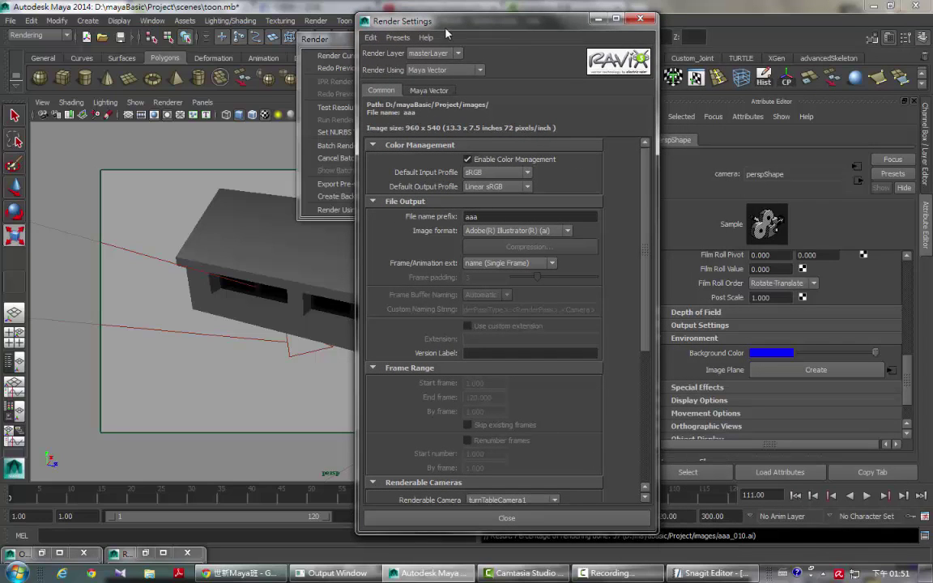
left_click_drag(446, 26, 597, 31)
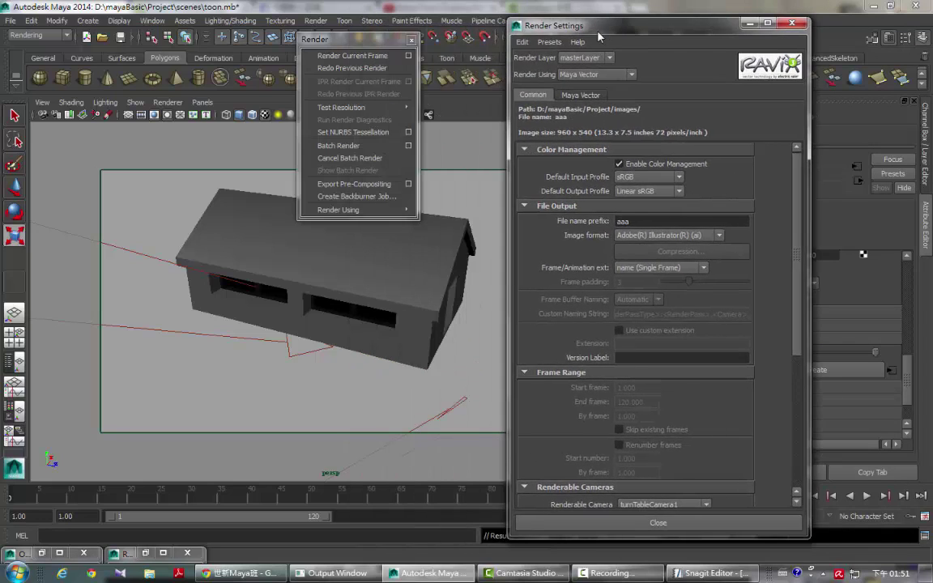
Step: Cancel the running batch render, answering Yes in the confirmation dialog
left_click(352, 159)
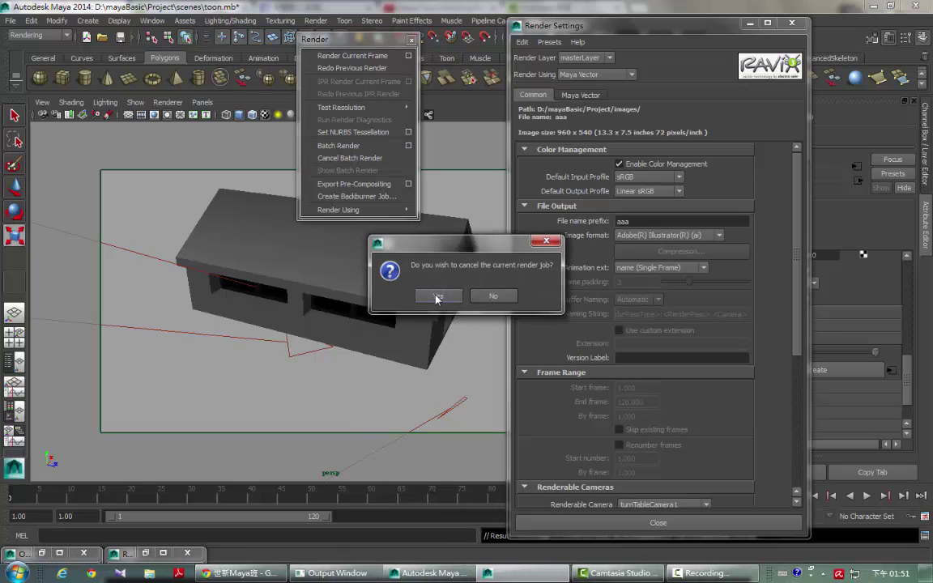
key("Print")
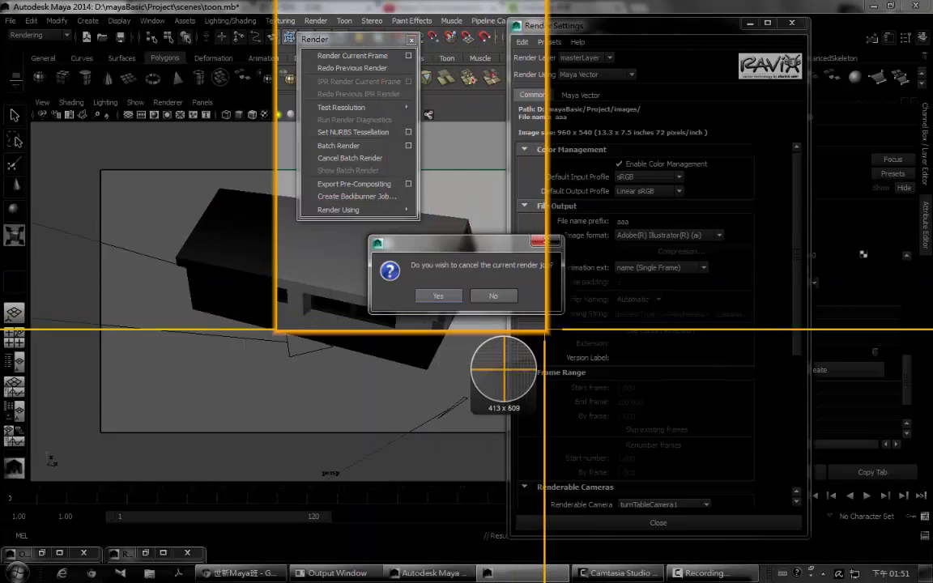
left_click(523, 323)
left_click(437, 296)
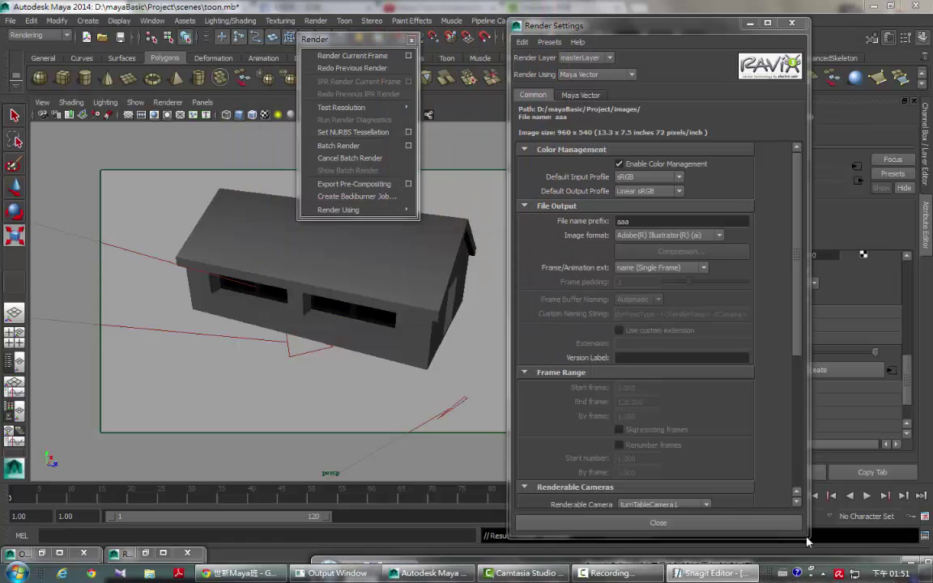
Step: Keep Frame/Animation ext as single frame and shorten the Render Settings window
left_click(672, 273)
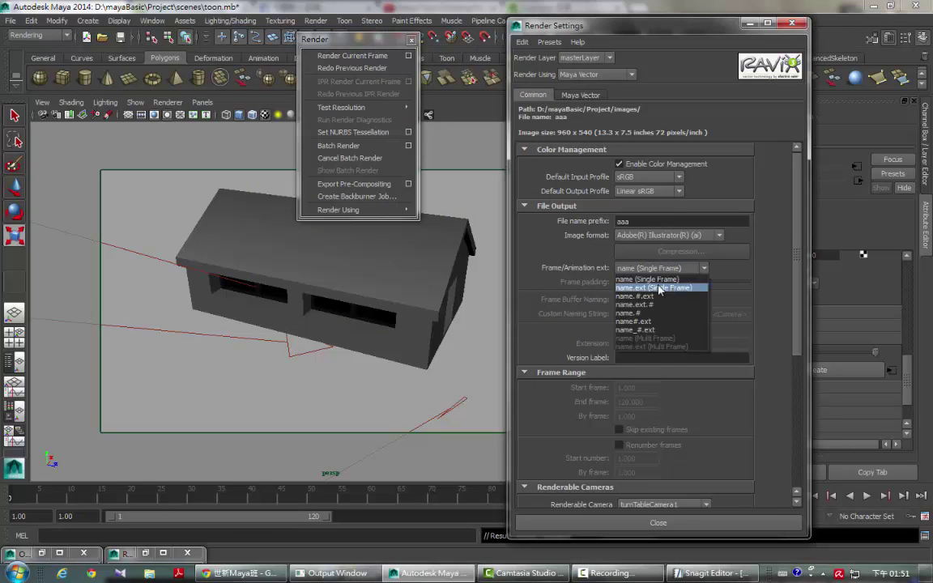
left_click(662, 284)
key("Print")
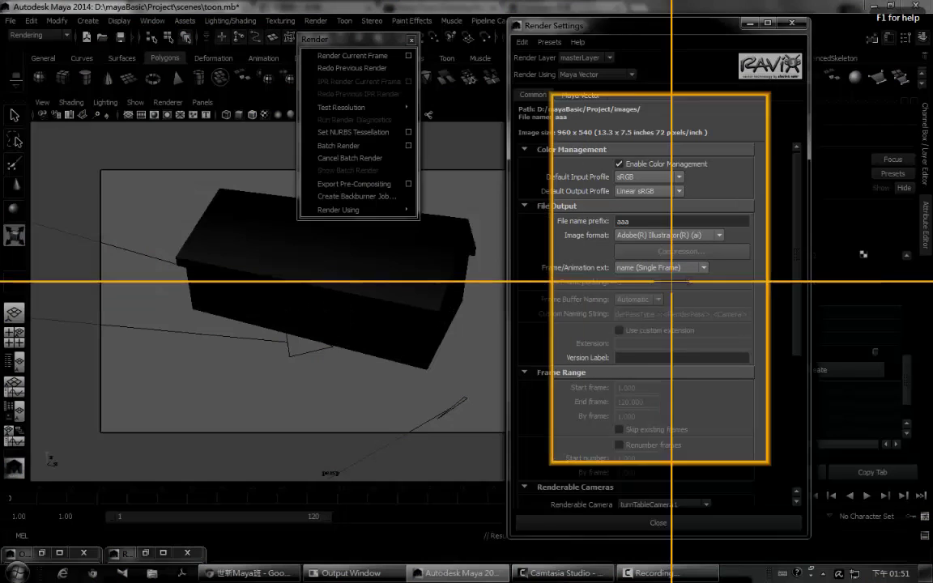
left_click(669, 255)
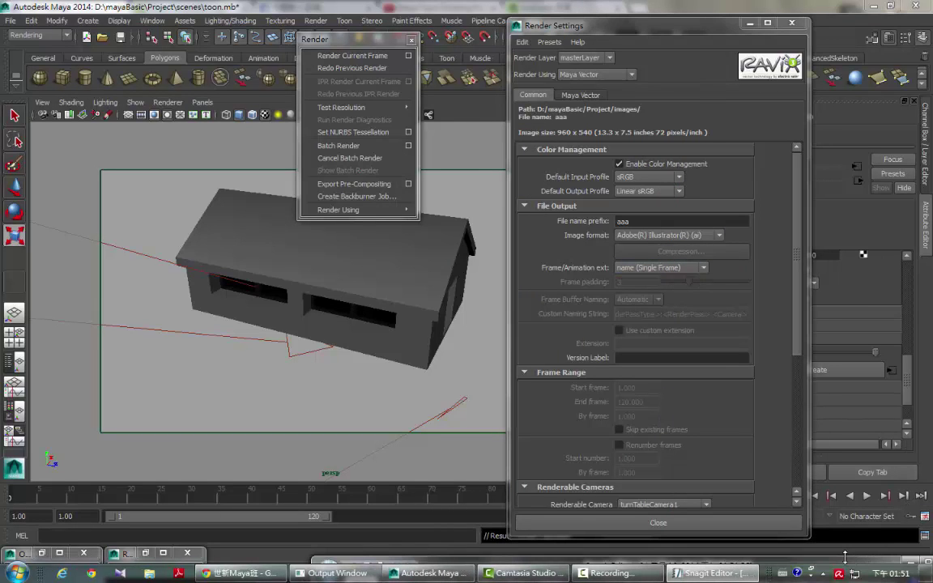
left_click_drag(808, 536, 810, 476)
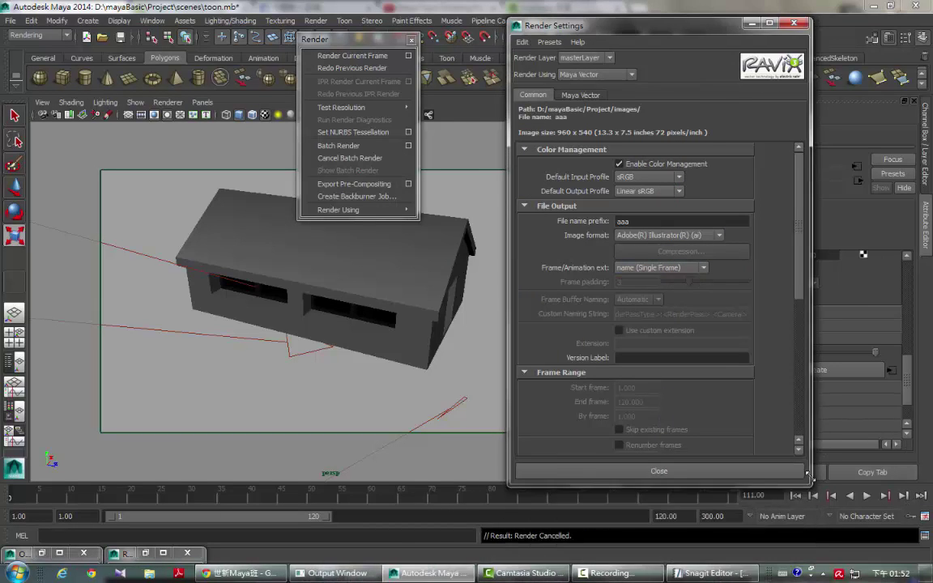
Step: Open and widen the Script Editor to show aaa_016.ai cancelled at 51 percent
left_click(928, 541)
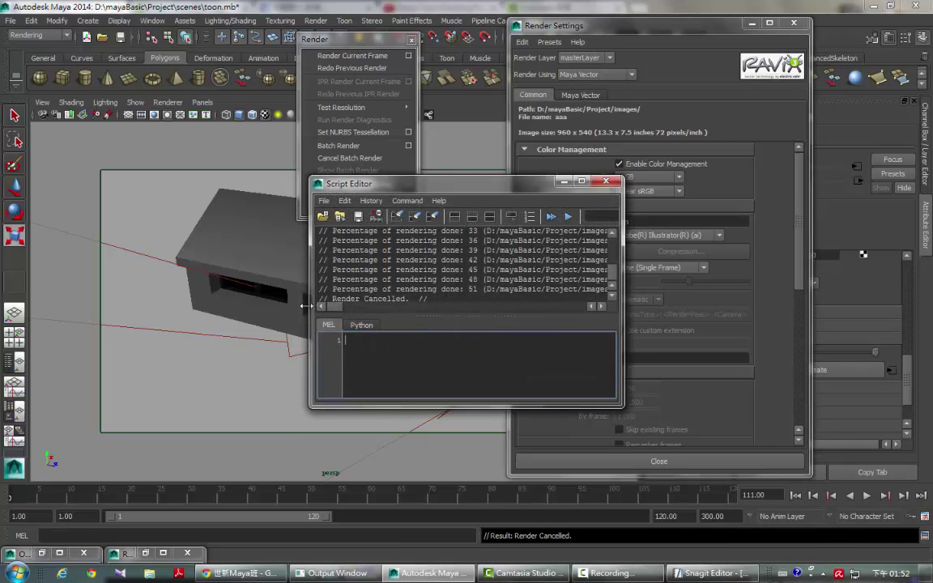
left_click_drag(306, 306, 120, 309)
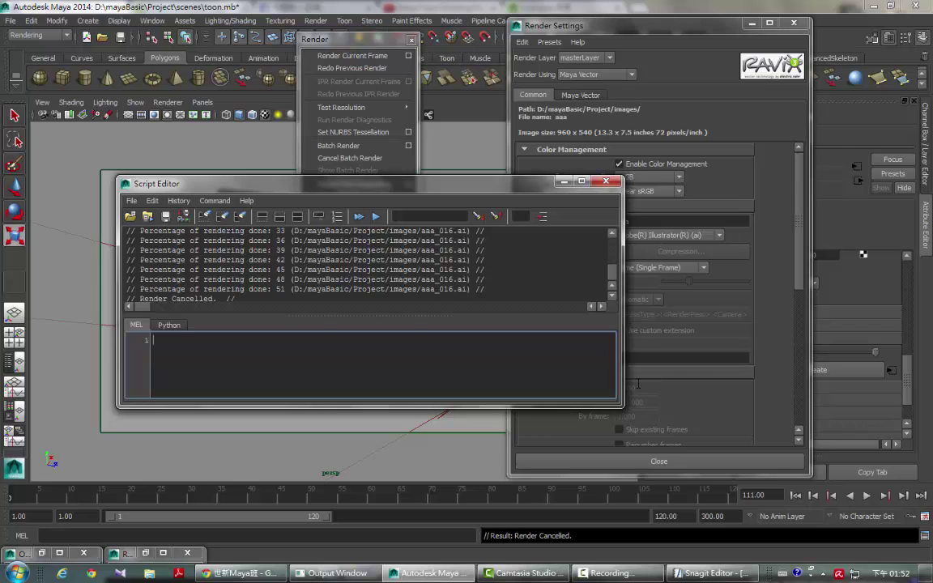
key("Print")
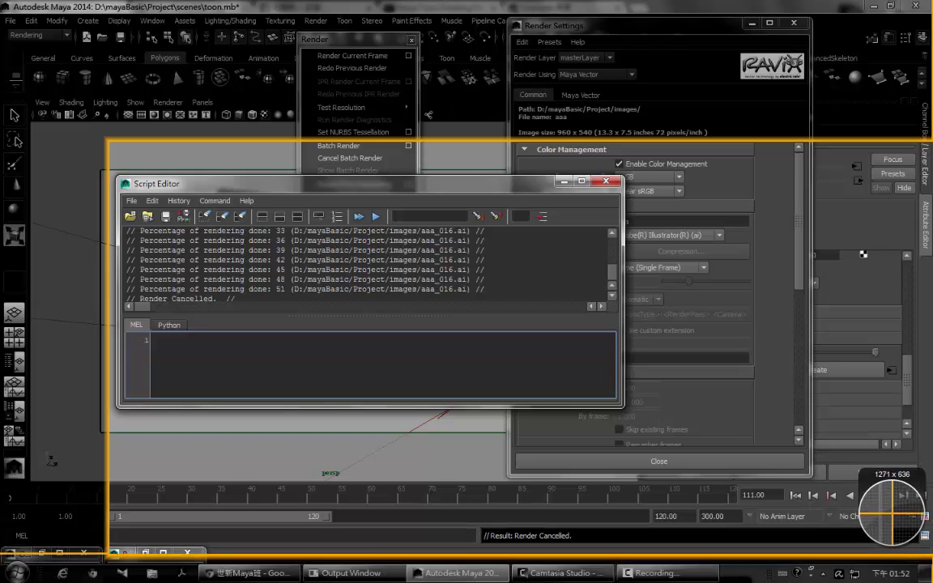
left_click(892, 516)
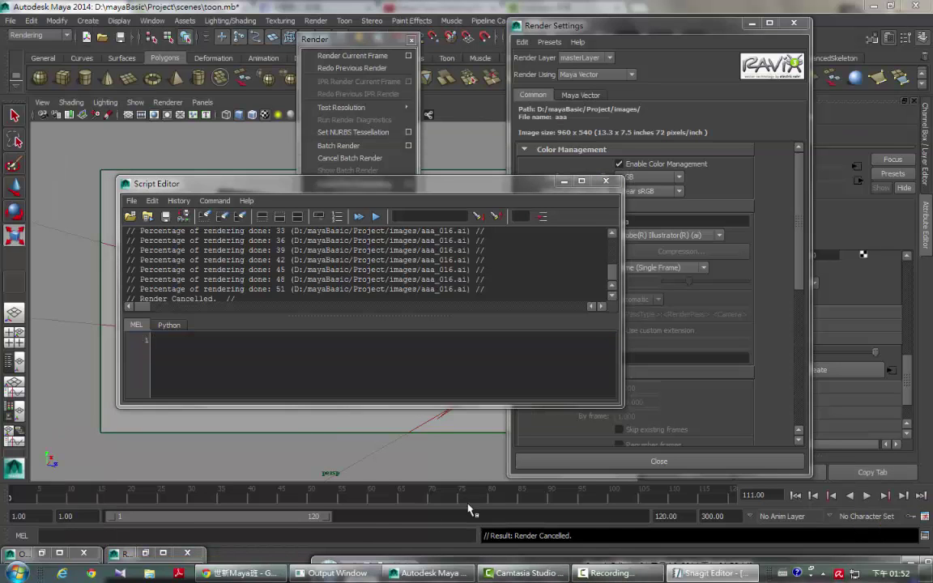
left_click(19, 574)
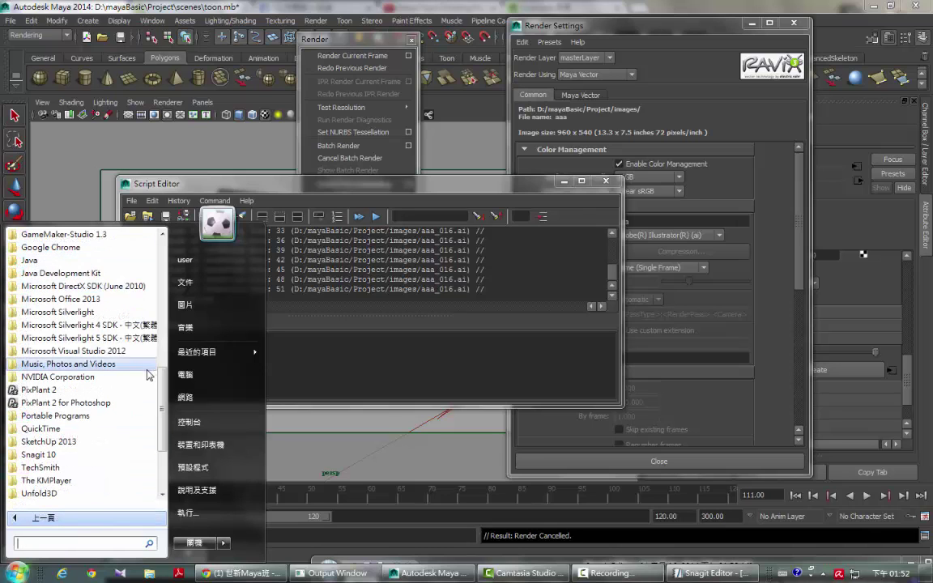
Step: Launch Adobe Illustrator CS6 (64 Bit) from the Adobe Master Collection CS6 program folder
scroll(87, 340, "up", 5)
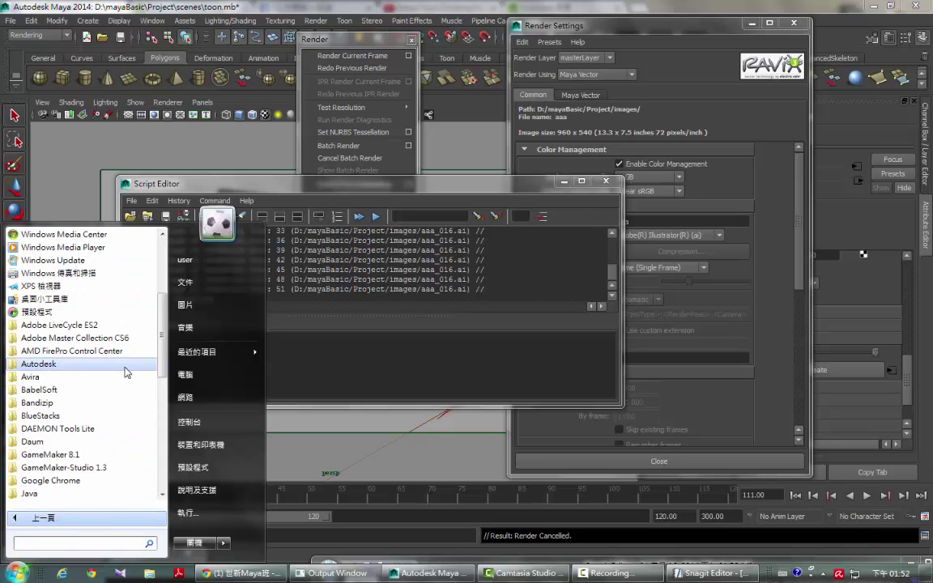
left_click(81, 337)
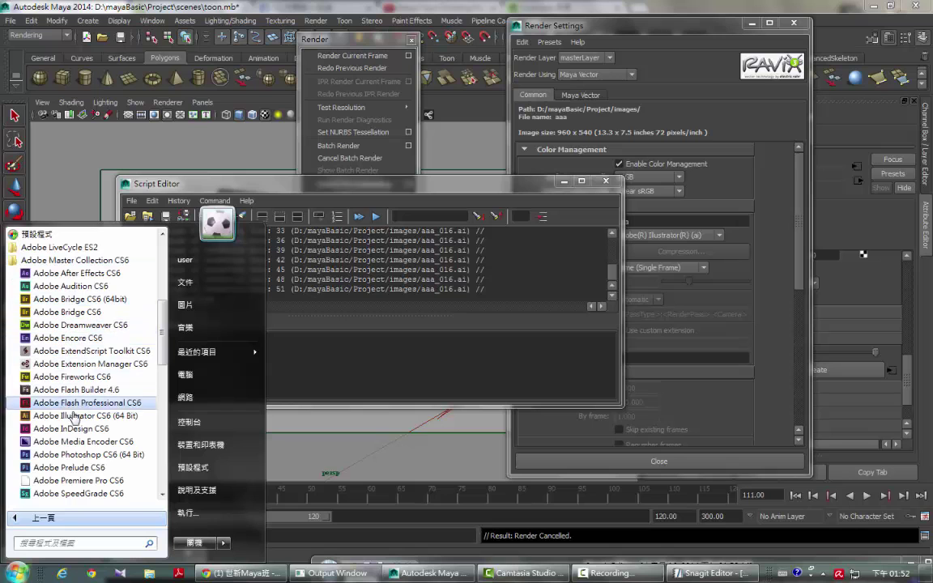
key("Print")
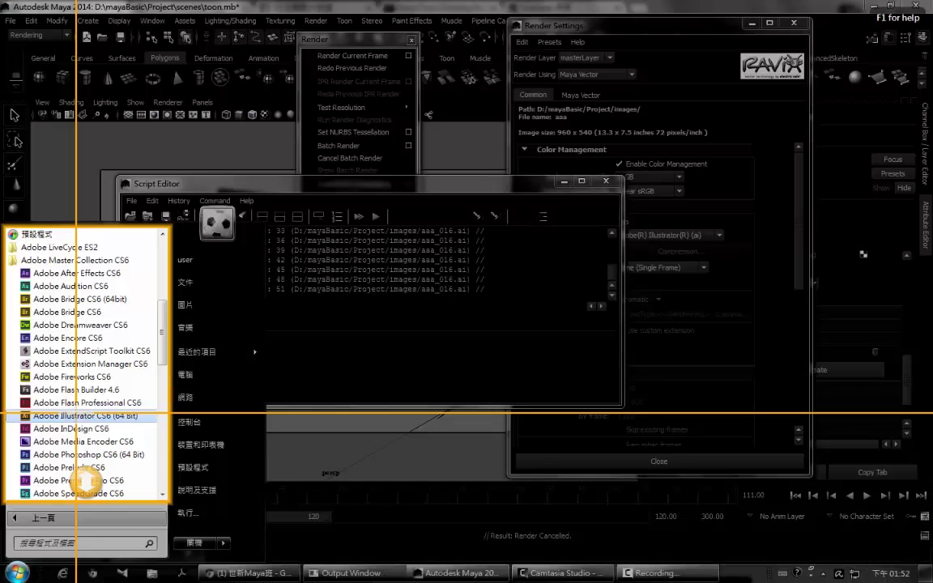
left_click_drag(6, 264, 180, 580)
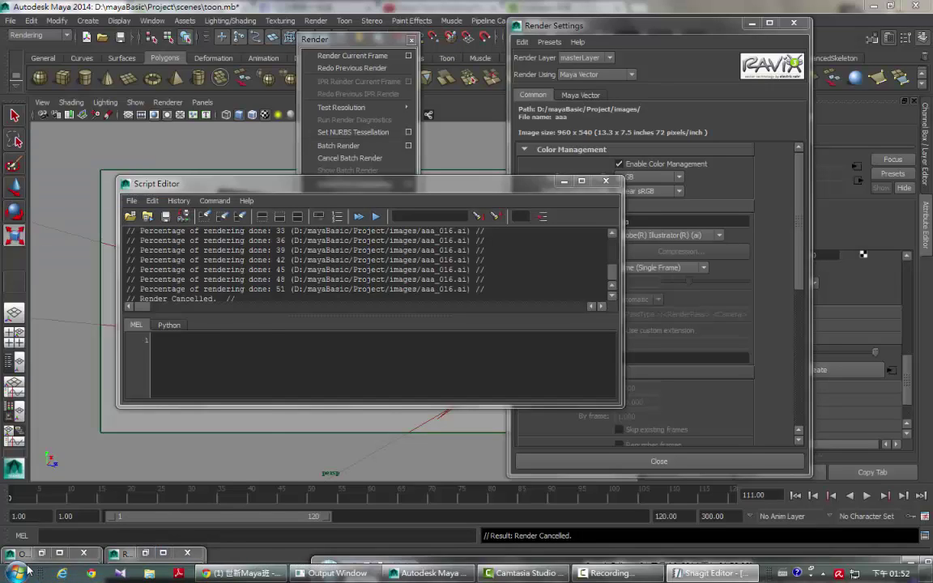
left_click(17, 573)
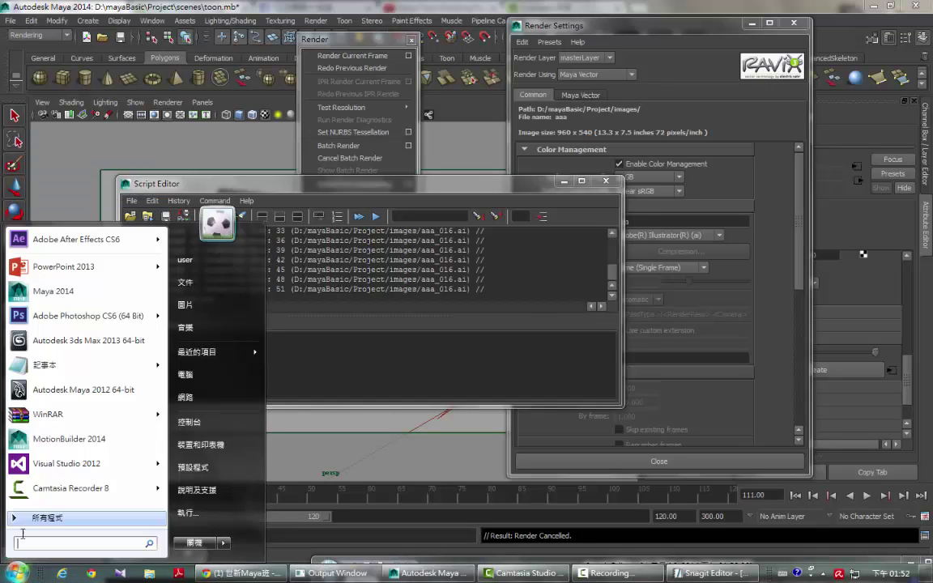
left_click(65, 519)
left_click(61, 260)
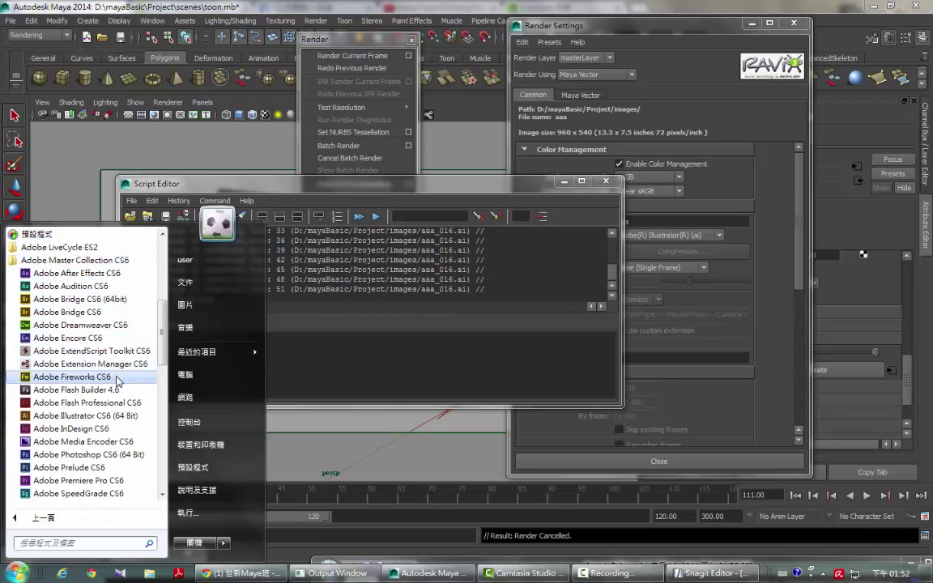
left_click(89, 415)
left_click(553, 367)
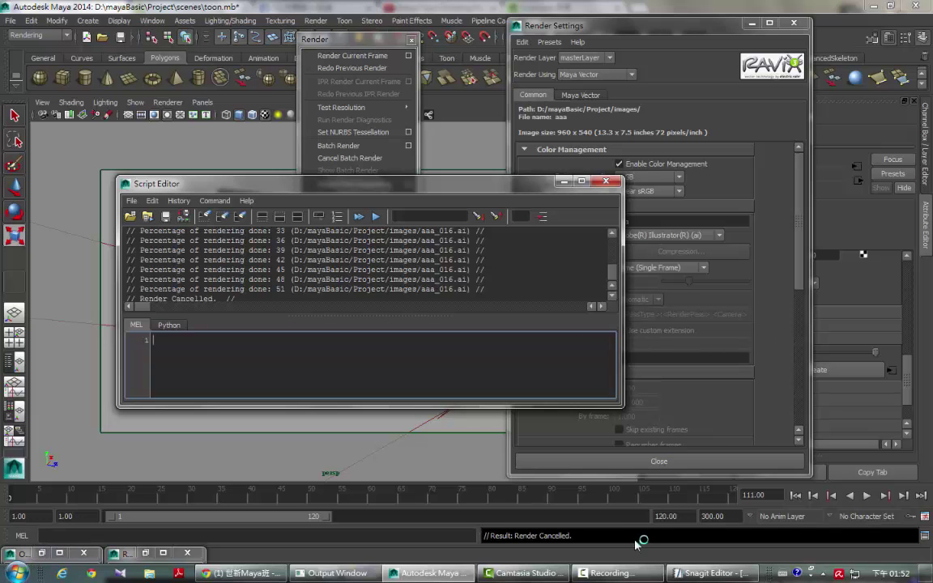
left_click(624, 563)
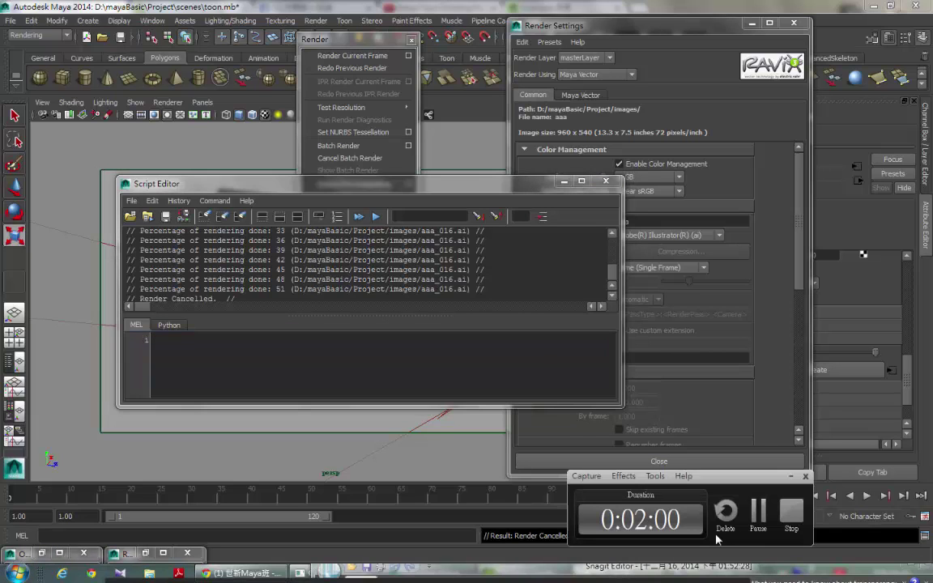
Step: Switch to Illustrator and bring up the File > Open dialog
left_click(723, 571)
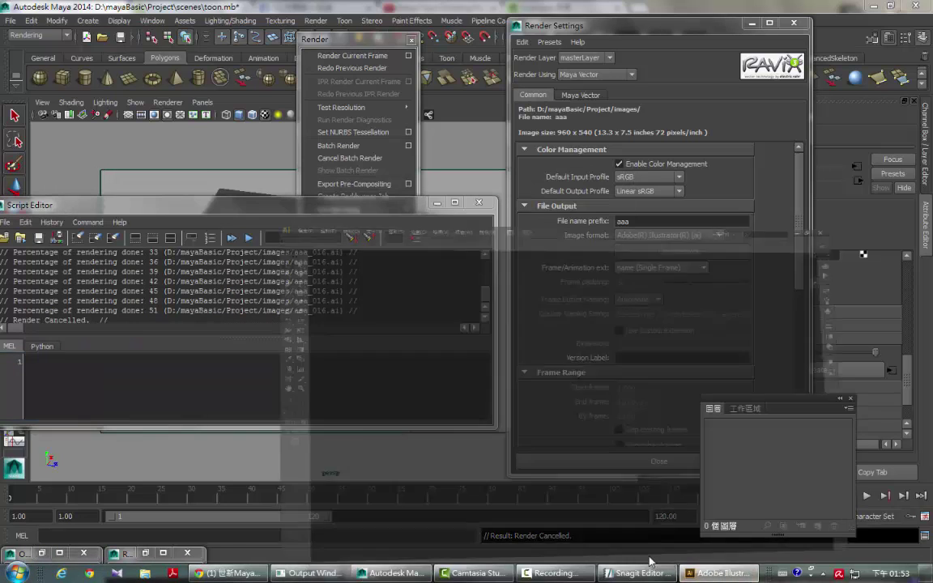
left_click(392, 573)
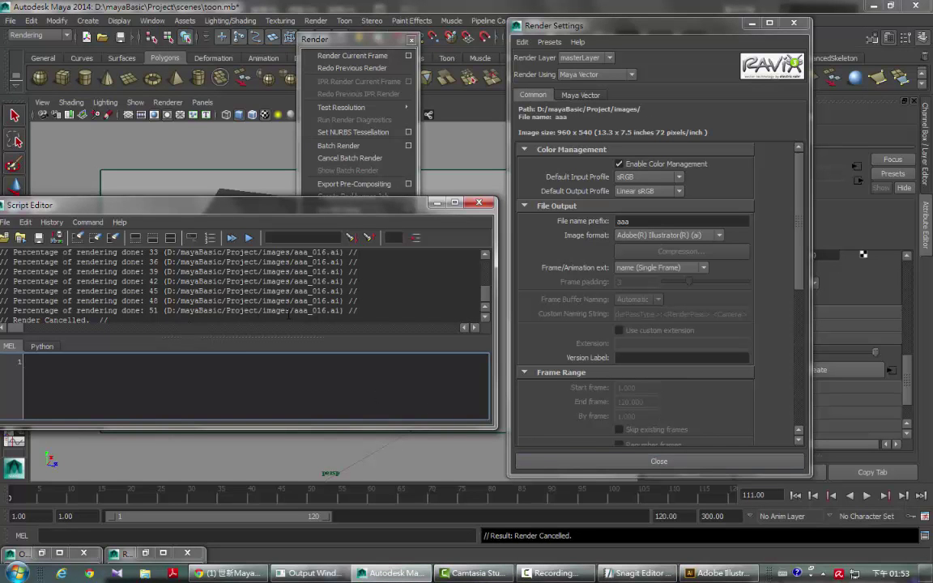
left_click(723, 573)
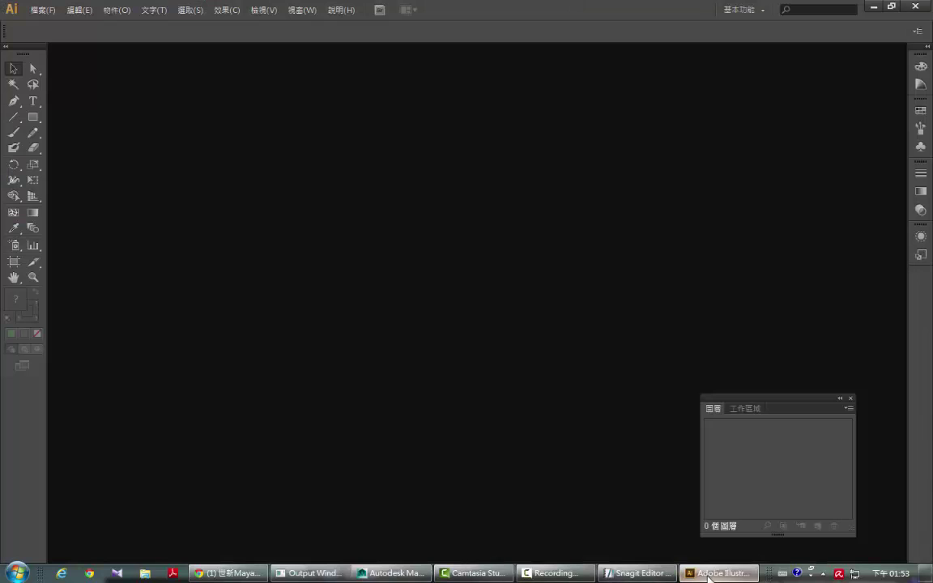
left_click(47, 12)
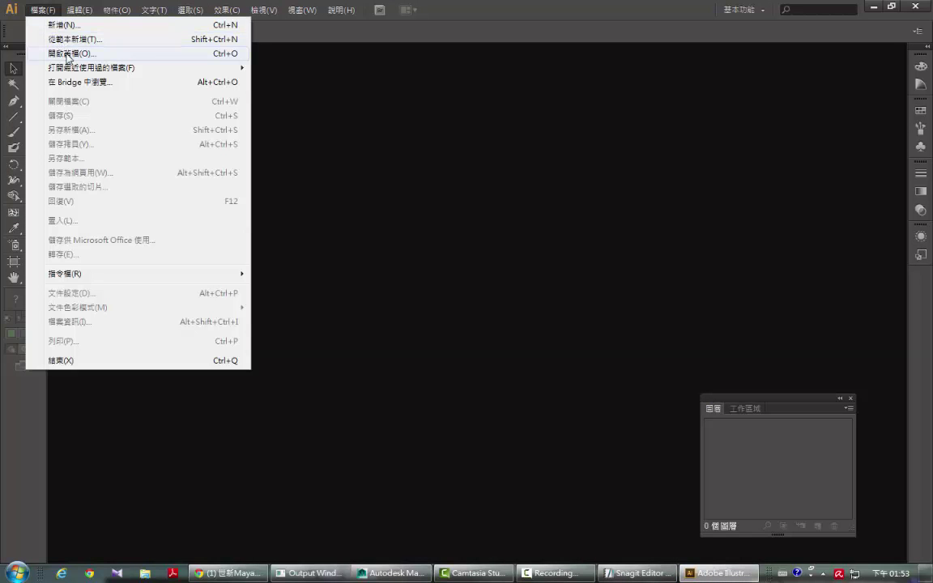
left_click(69, 53)
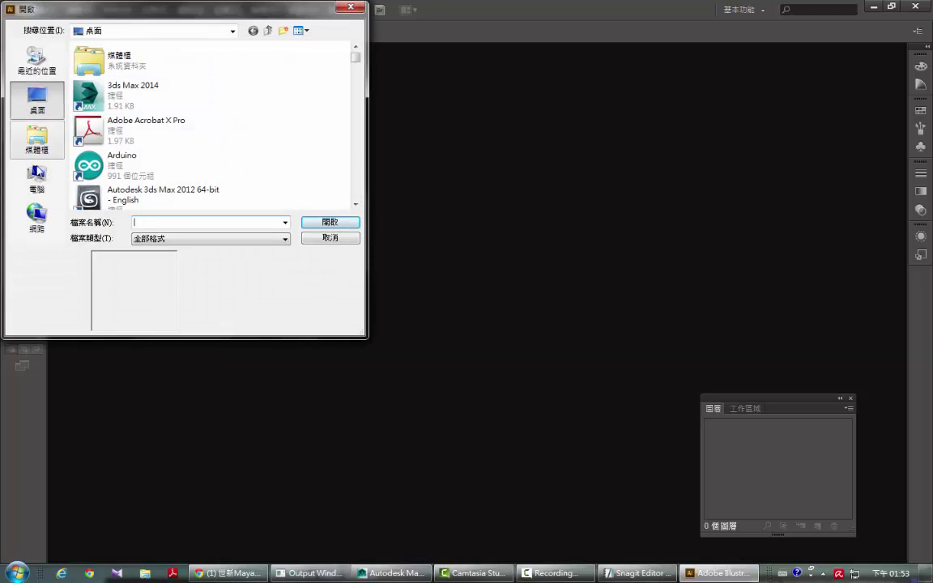
Step: Go to Local Disk (D:), show contents as a list, and enlarge the dialog
left_click(40, 176)
double_click(178, 118)
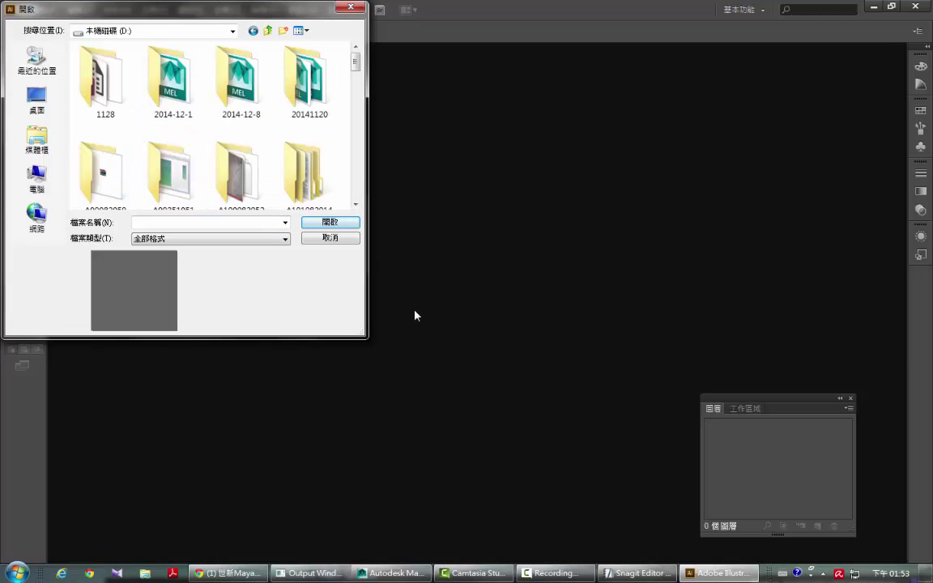
left_click(297, 32)
left_click(312, 102)
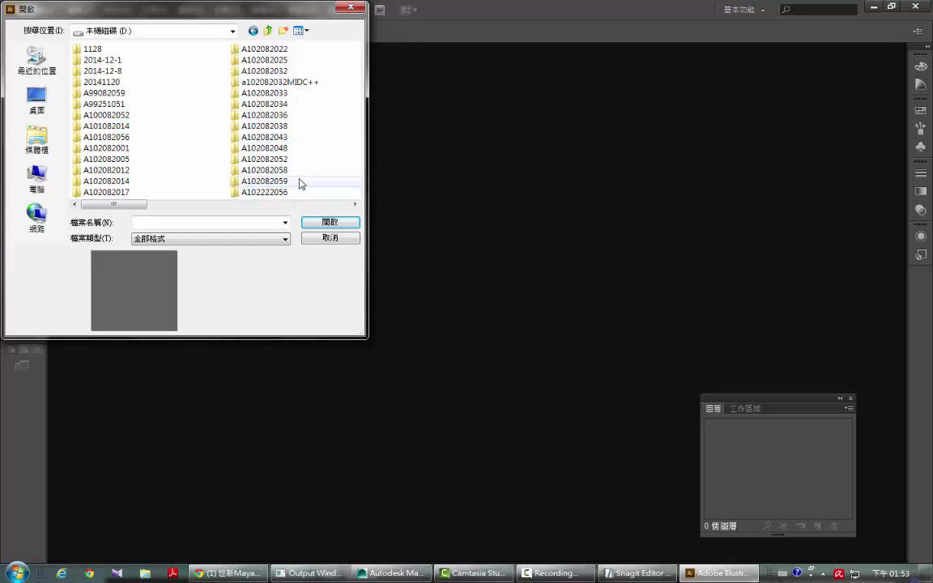
left_click_drag(362, 334, 615, 467)
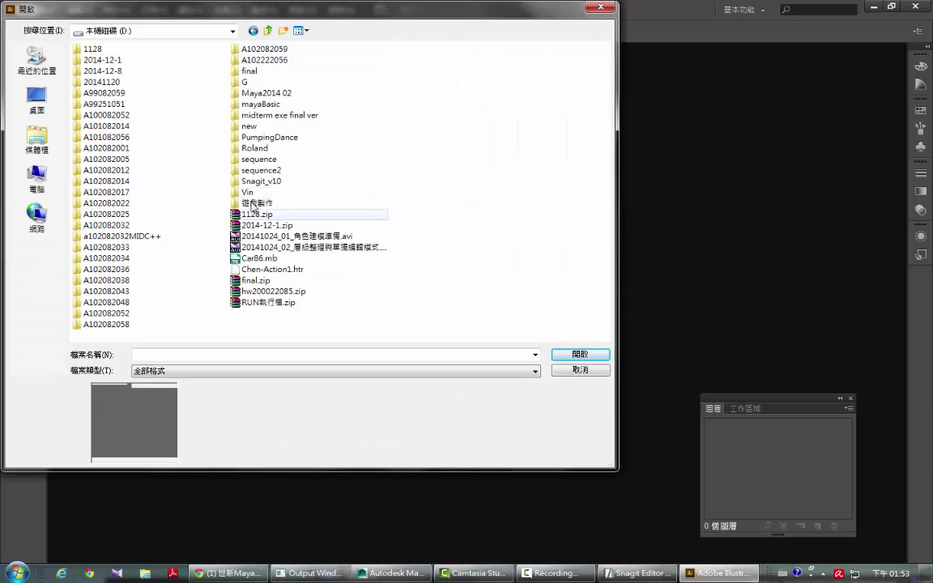
Step: Open aaa_.ai from D:\mayaBasic\Project\images
double_click(267, 105)
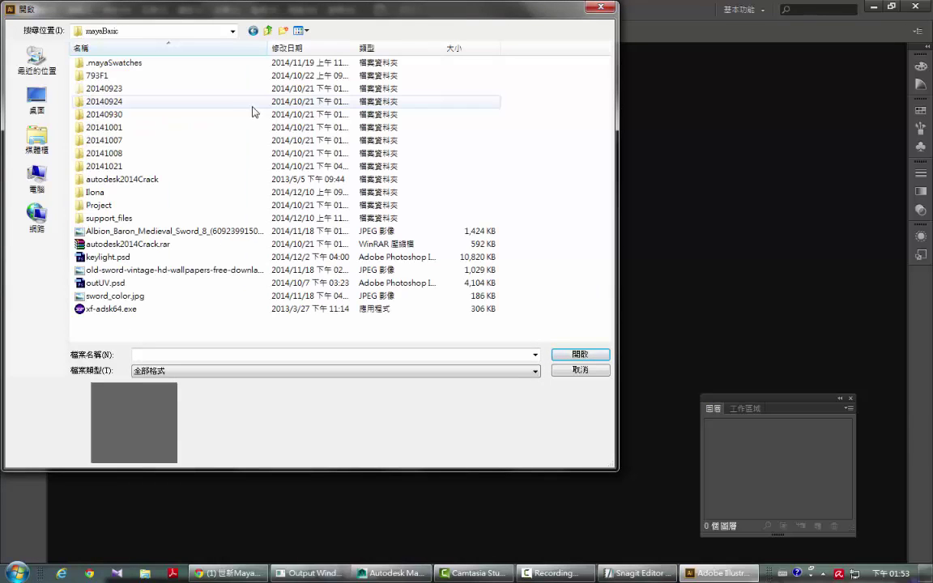
double_click(105, 204)
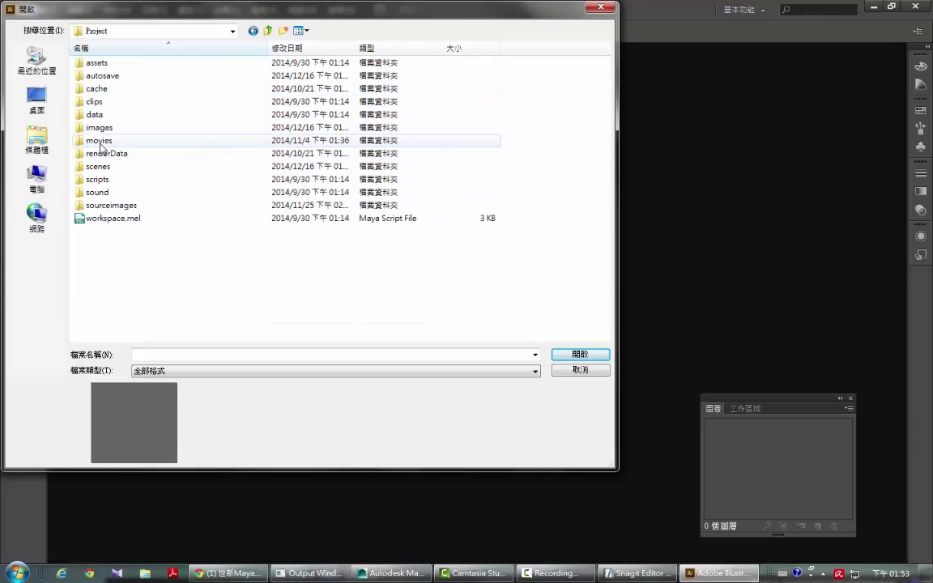
double_click(98, 127)
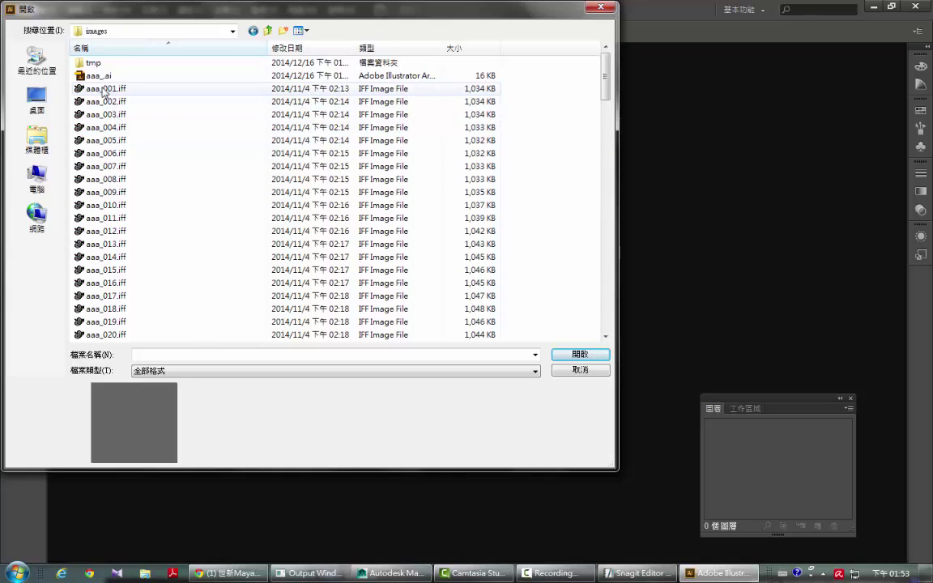
scroll(113, 162, "down", 6)
scroll(130, 203, "down", 8)
scroll(136, 223, "down", 15)
scroll(137, 231, "down", 5)
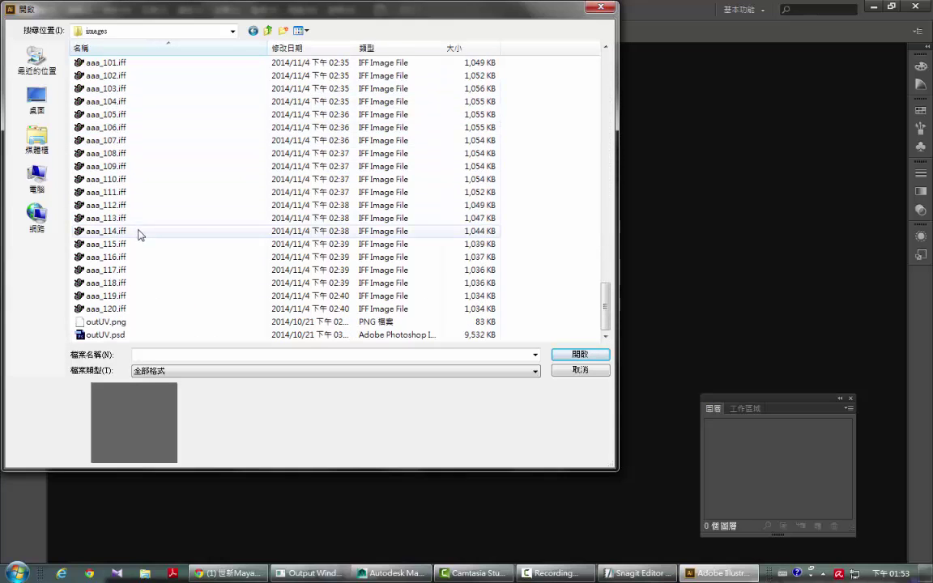
scroll(142, 267, "up", 9)
scroll(147, 292, "up", 13)
scroll(146, 287, "up", 9)
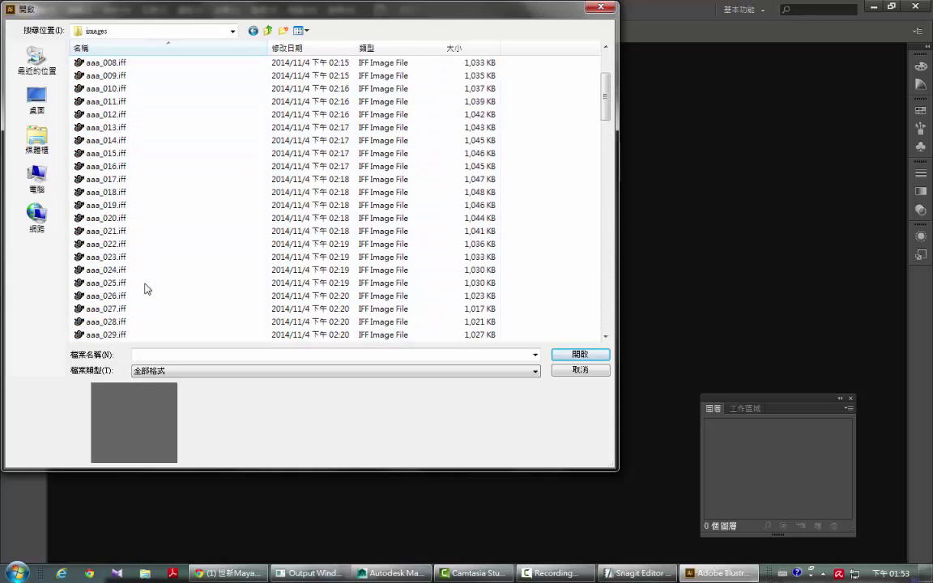
scroll(146, 287, "up", 3)
double_click(99, 76)
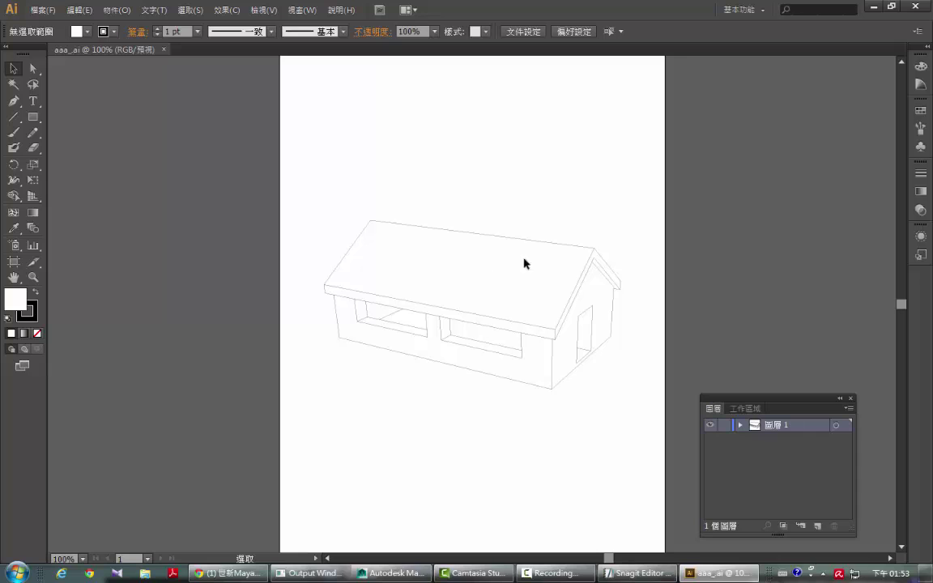
Step: Select the house group and set its stroke weight to 5 pt, then deselect
left_click(740, 426)
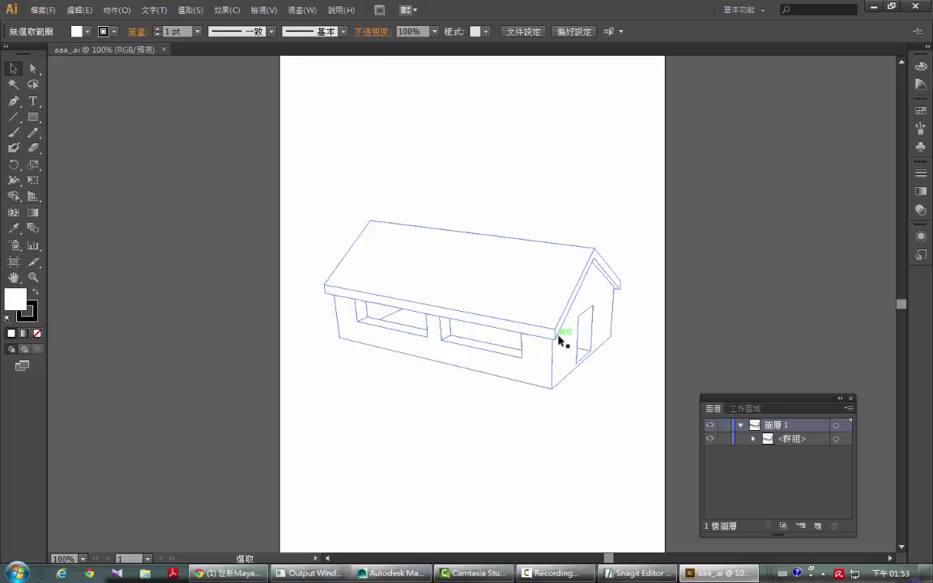
left_click(558, 340)
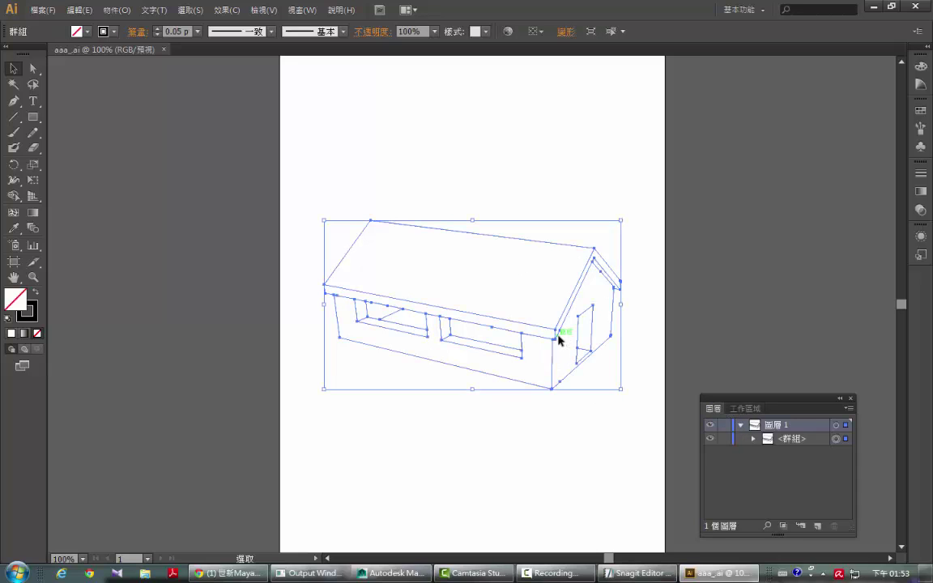
left_click(197, 31)
left_click(201, 142)
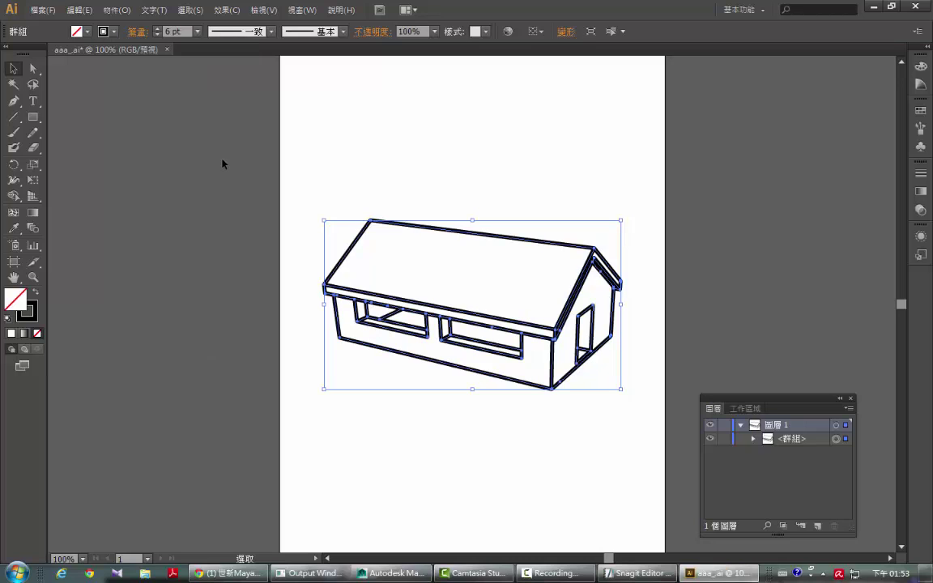
left_click(196, 31)
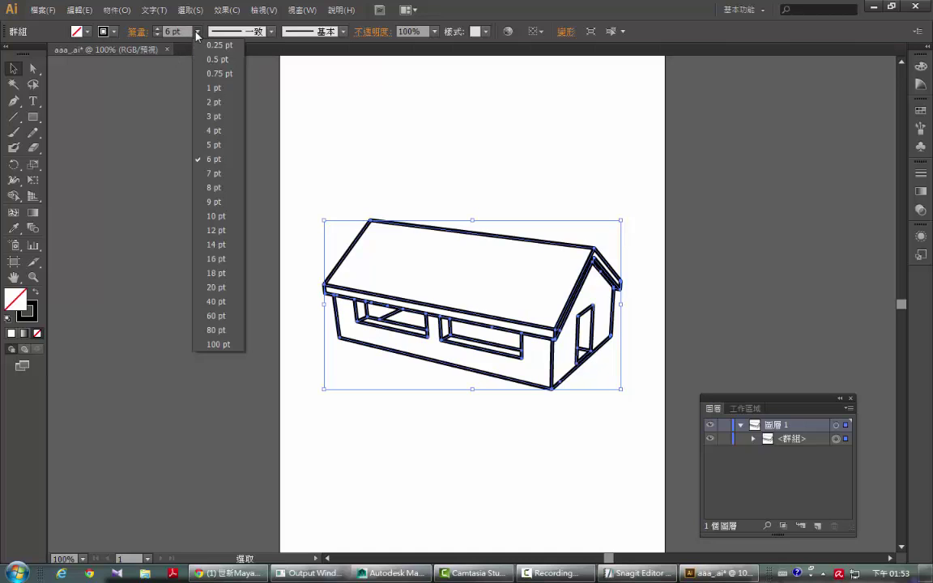
left_click(219, 132)
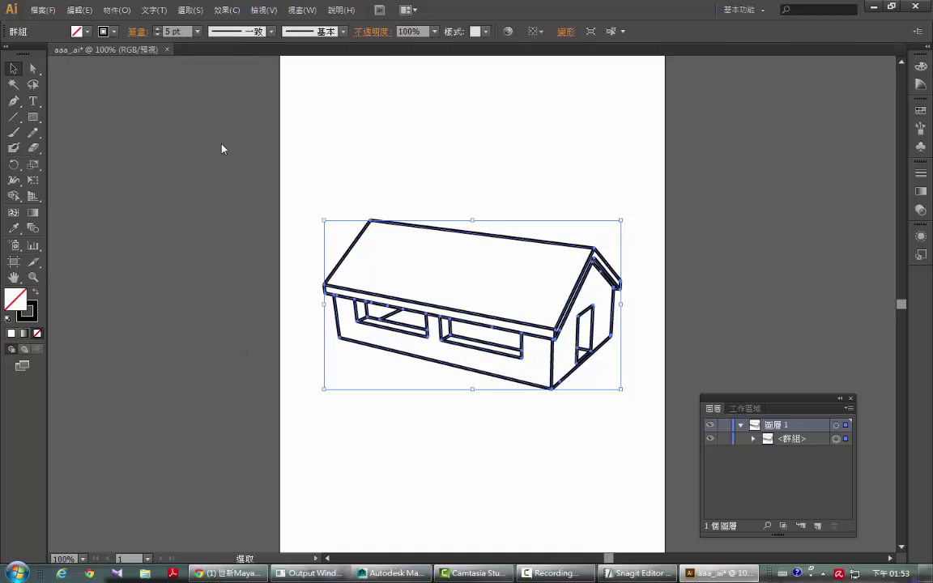
left_click(541, 440)
scroll(413, 340, "up", 2, "alt")
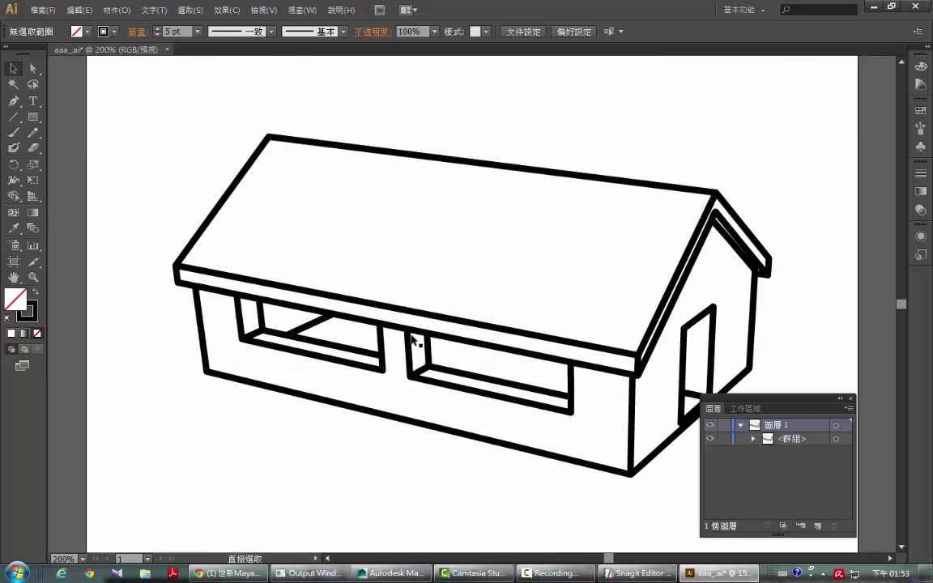
scroll(413, 340, "up", 3, "alt")
scroll(413, 340, "up", 2, "alt")
scroll(413, 340, "up", 1, "alt")
scroll(413, 340, "down", 3, "alt")
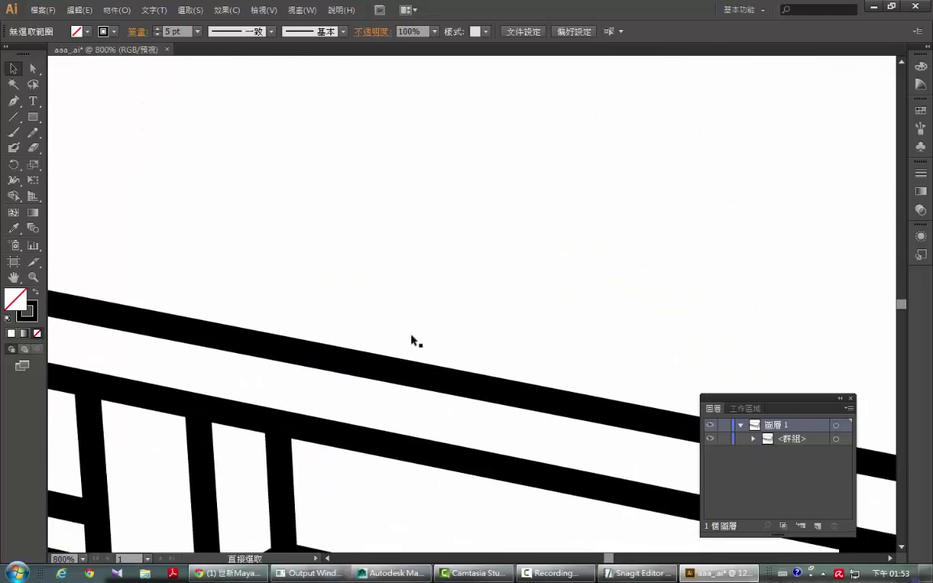
scroll(413, 340, "down", 3, "alt")
scroll(413, 340, "down", 2, "alt")
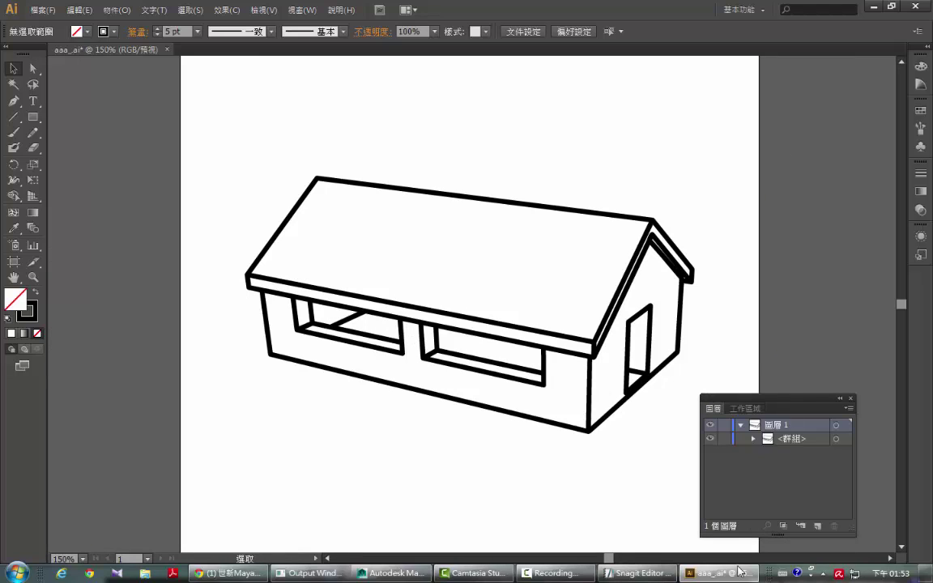
left_click_drag(571, 151, 495, 236)
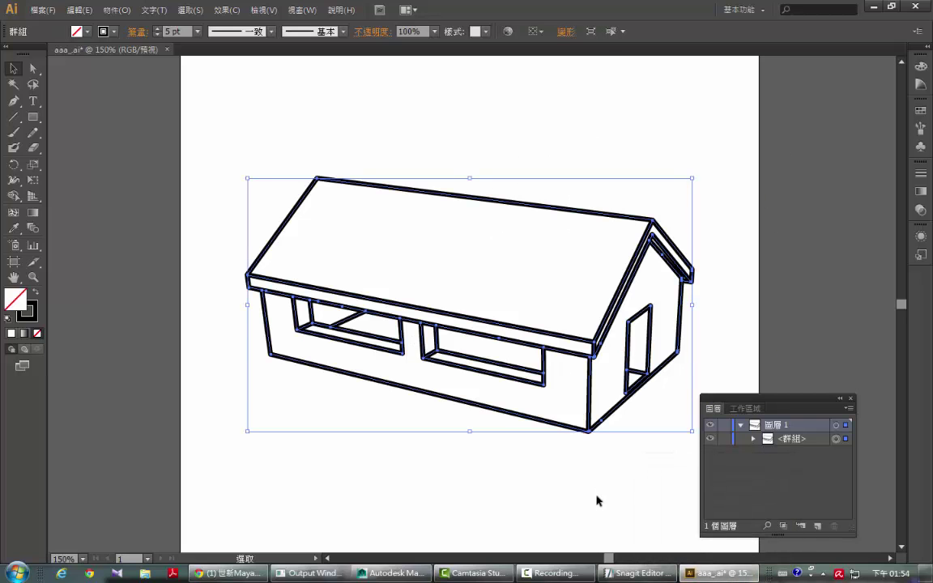
left_click(485, 574)
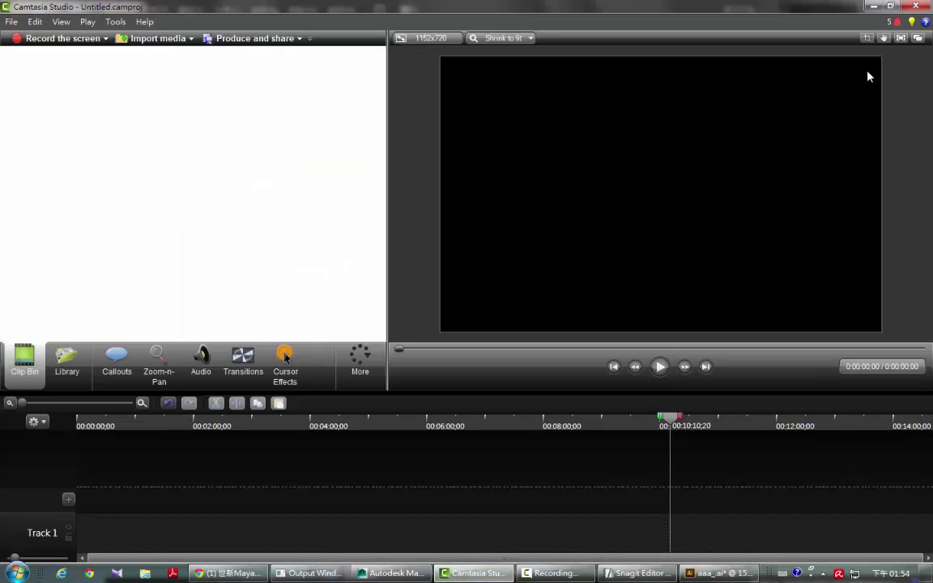
left_click(879, 8)
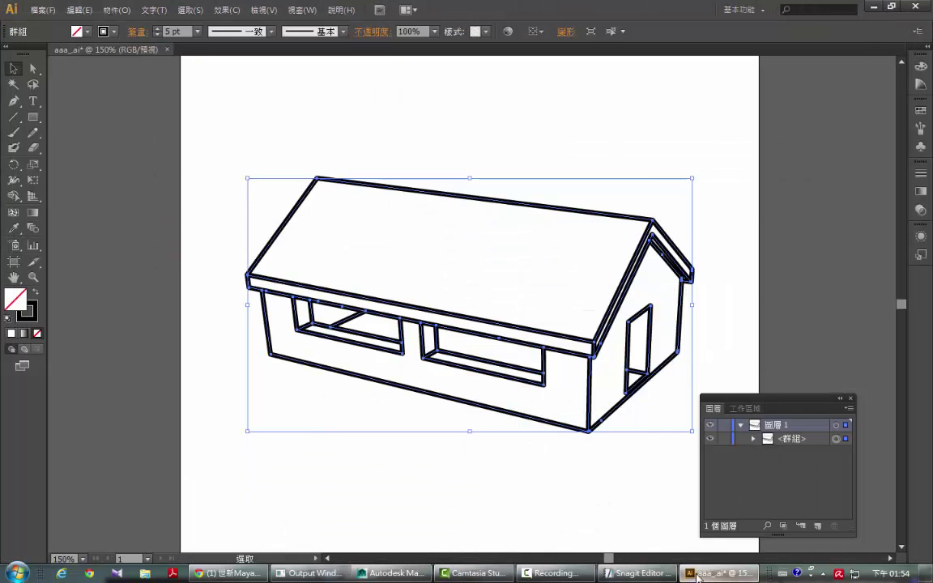